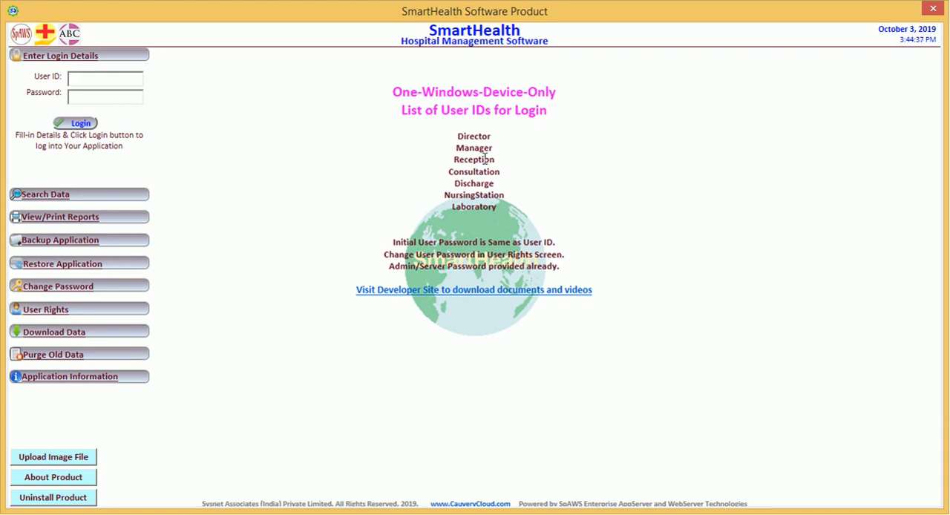
# Read the list of login user IDs and the note about the initial user password.
pyautogui.moveTo(451, 133); pyautogui.dragTo(506, 214)
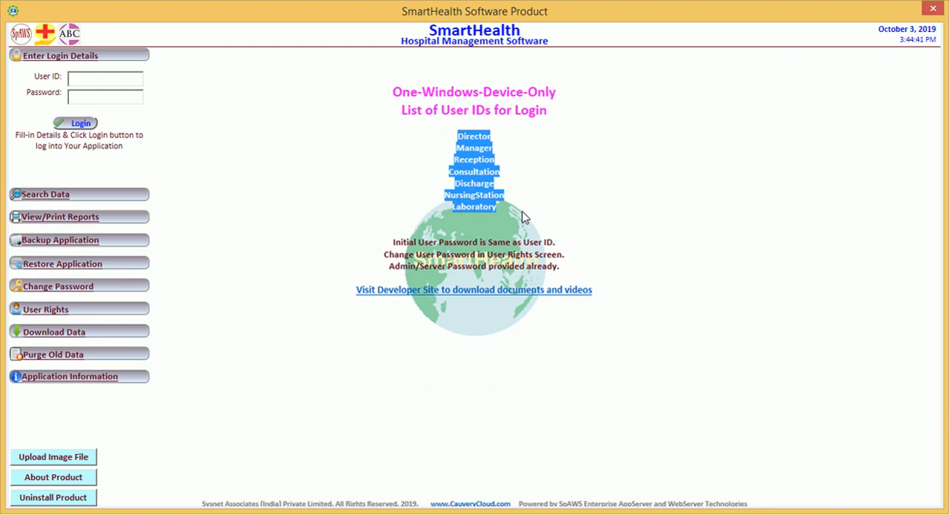
pyautogui.click(539, 182)
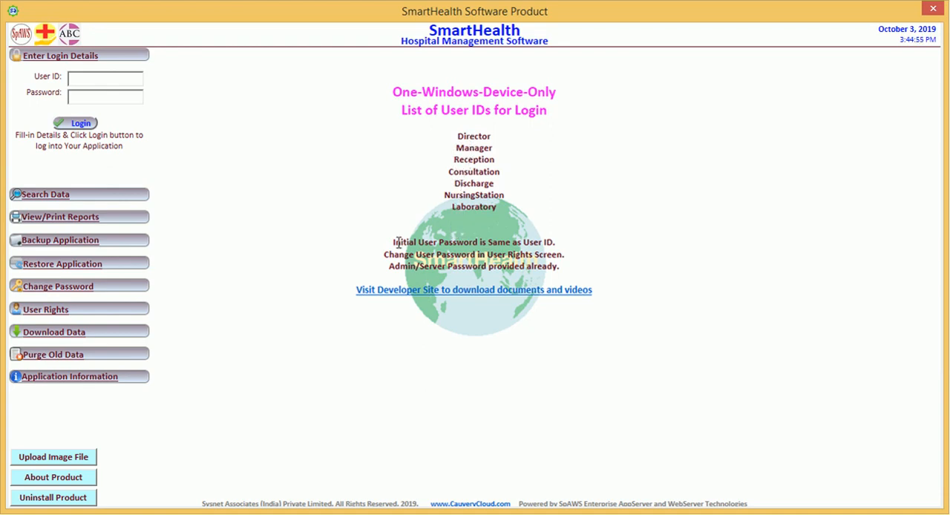
pyautogui.moveTo(393, 242); pyautogui.dragTo(549, 257)
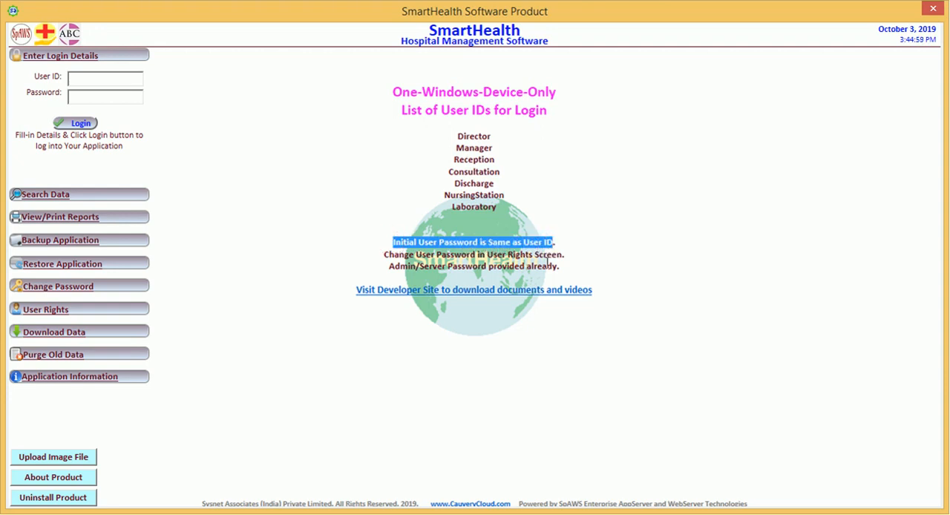
# Log in with the user ID Manager and its password, and let the browser remember the password.
pyautogui.click(87, 81)
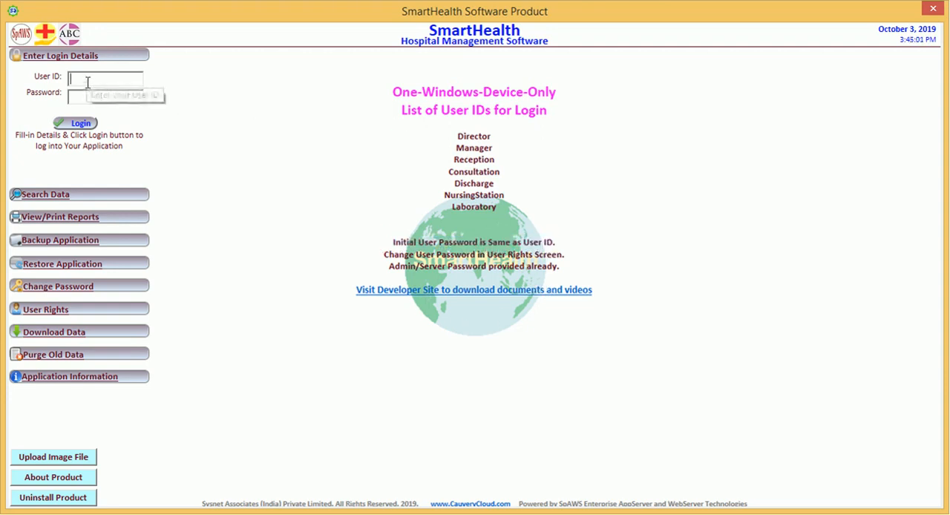
pyautogui.write('Manager')
pyautogui.press('Tab')
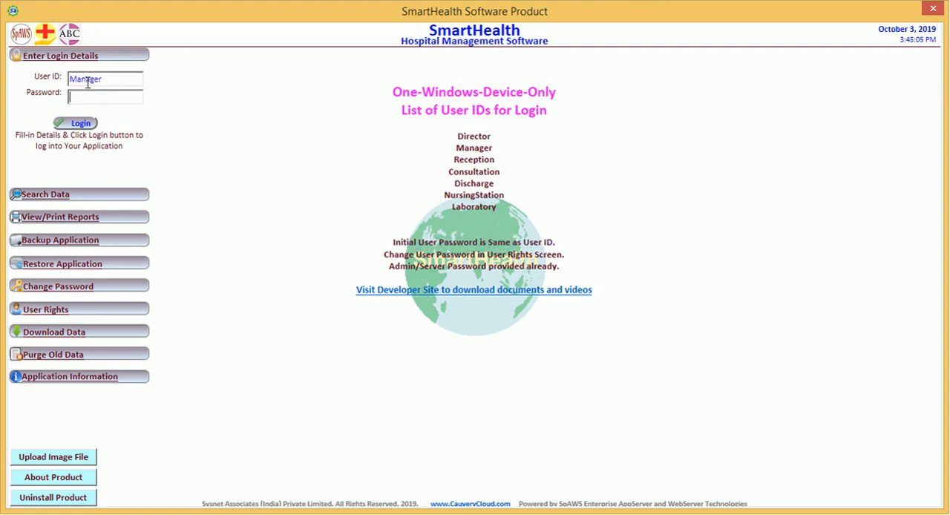
pyautogui.write('Manage')
pyautogui.hotkey('shift', 'Tab')
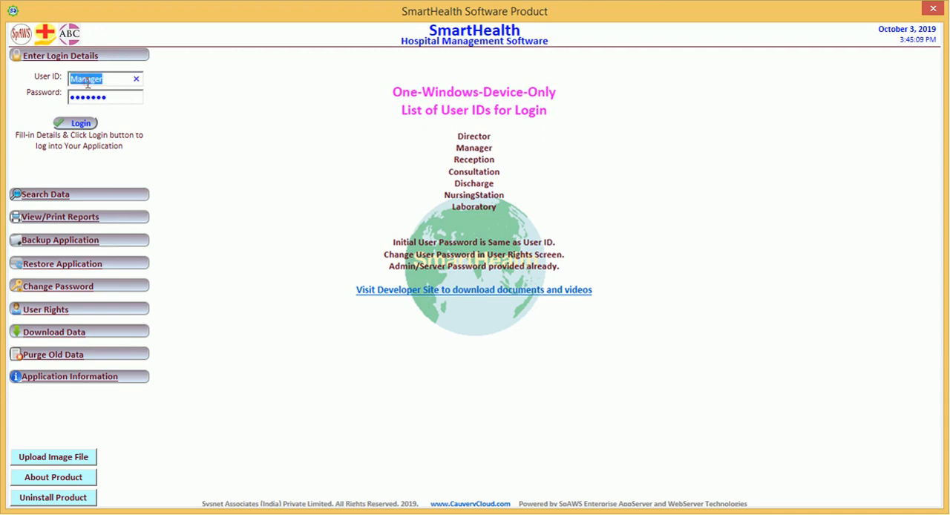
pyautogui.press('Tab')
pyautogui.click(87, 82)
pyautogui.press('Return')
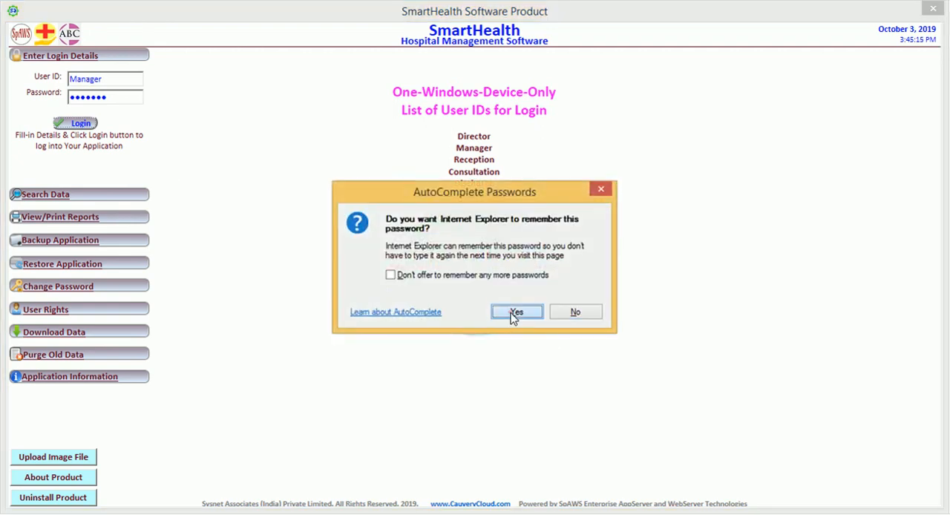
pyautogui.click(516, 312)
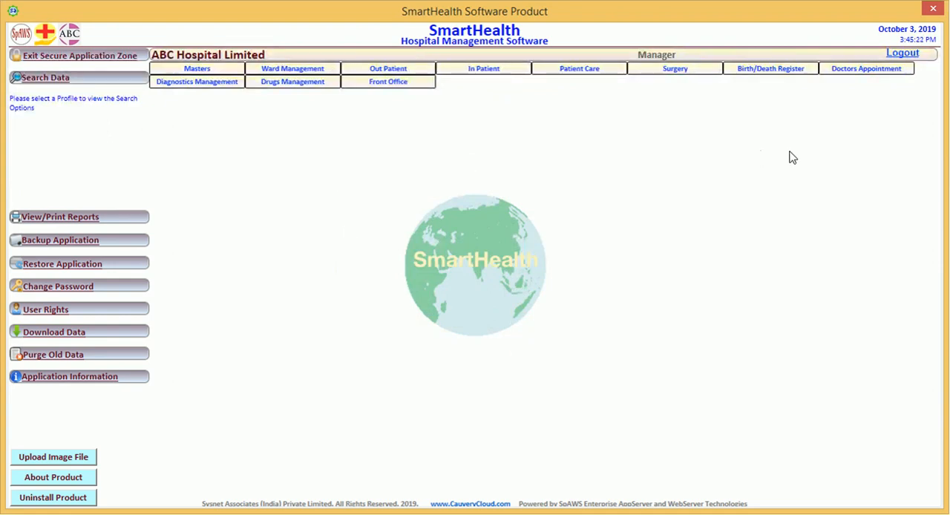
# View the Doctors master list, followed by the Referral Doctors master list.
pyautogui.moveTo(227, 72)
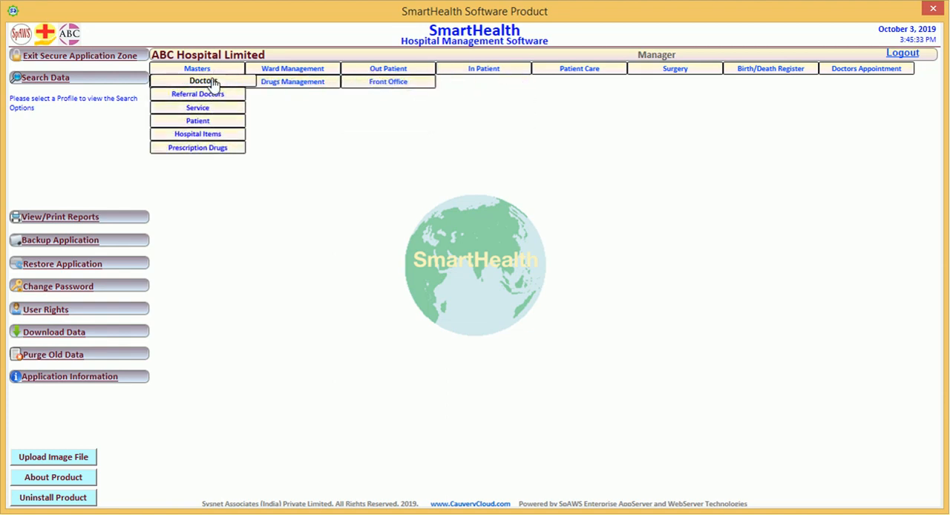
pyautogui.click(213, 84)
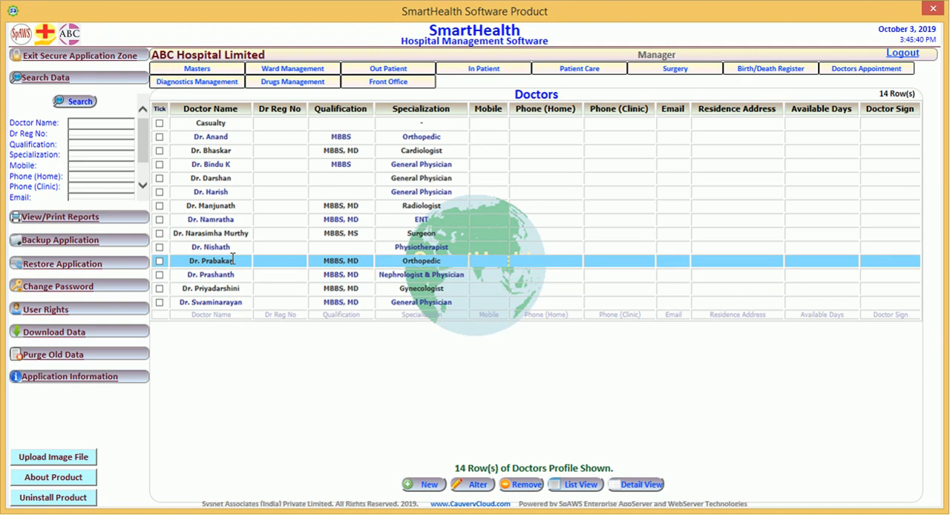
pyautogui.click(215, 69)
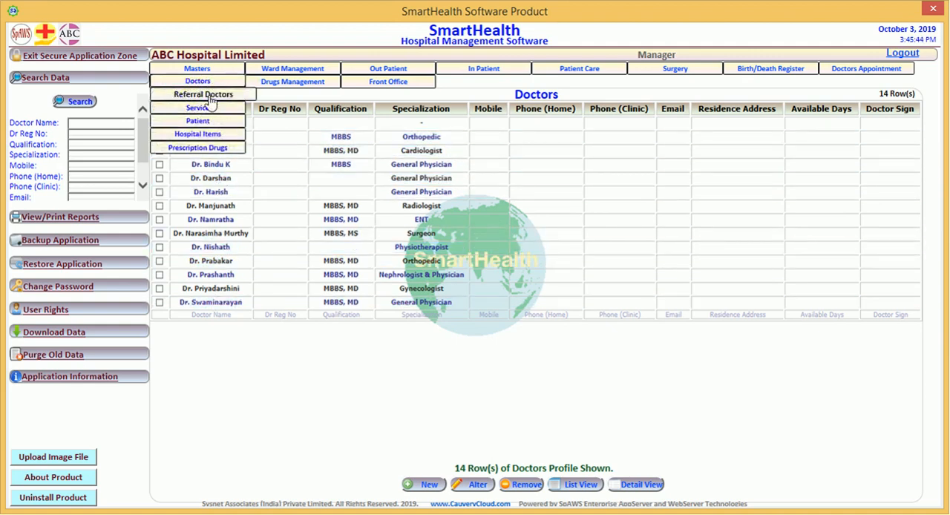
pyautogui.click(210, 98)
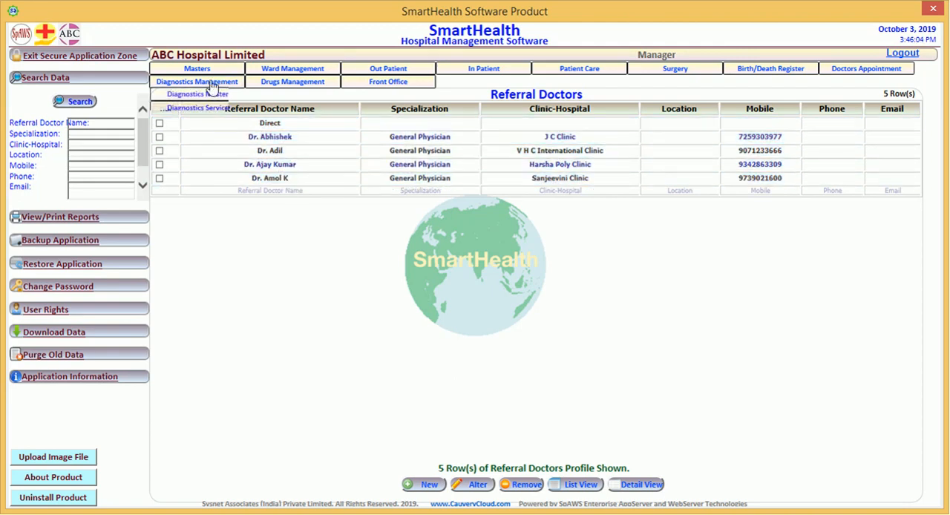
# View the Service master list with its rates, followed by the Patient master list with its MR numbers.
pyautogui.moveTo(202, 77)
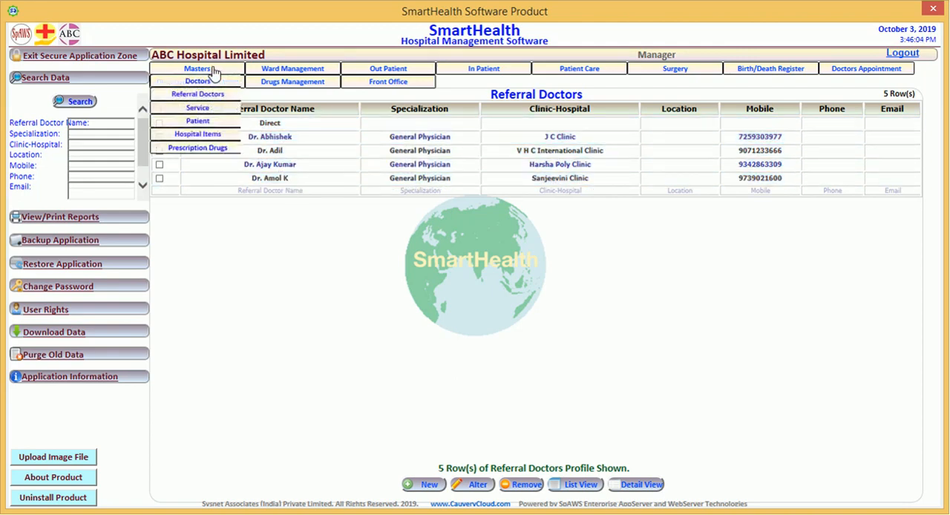
pyautogui.click(200, 110)
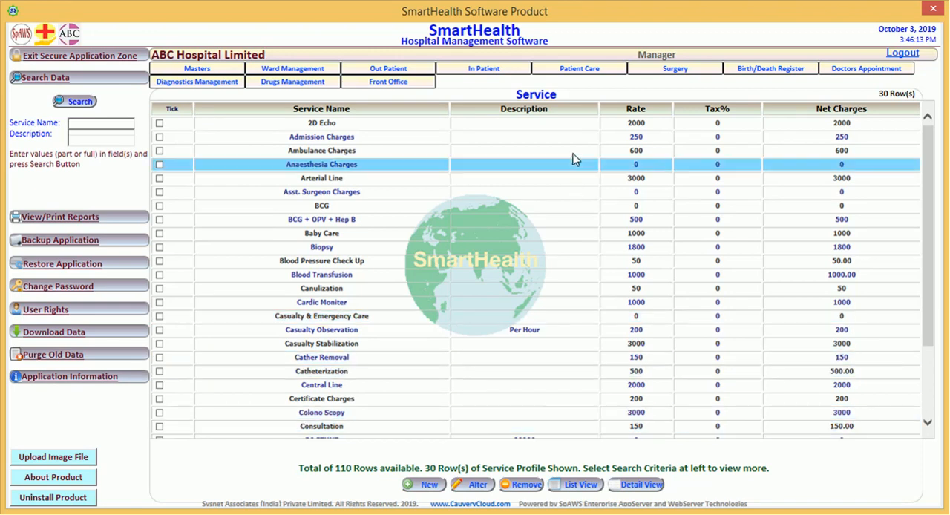
pyautogui.click(159, 68)
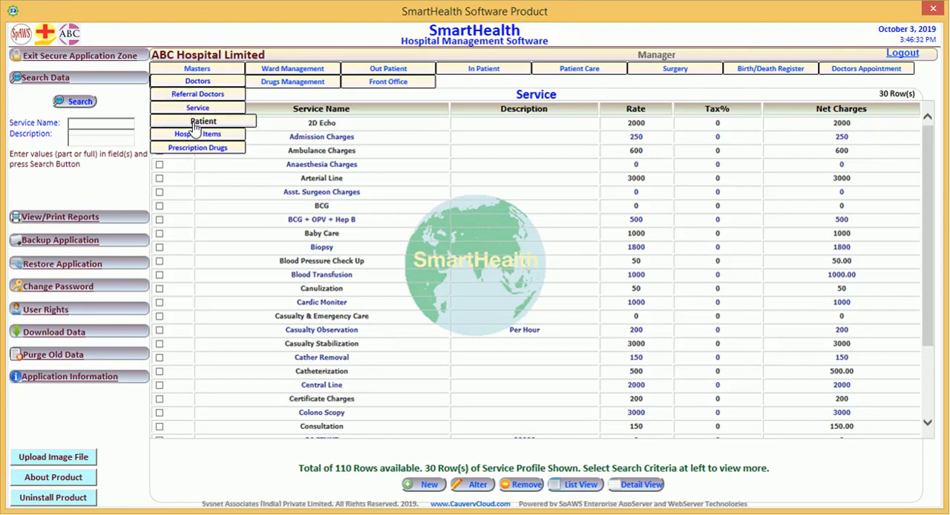
pyautogui.click(197, 125)
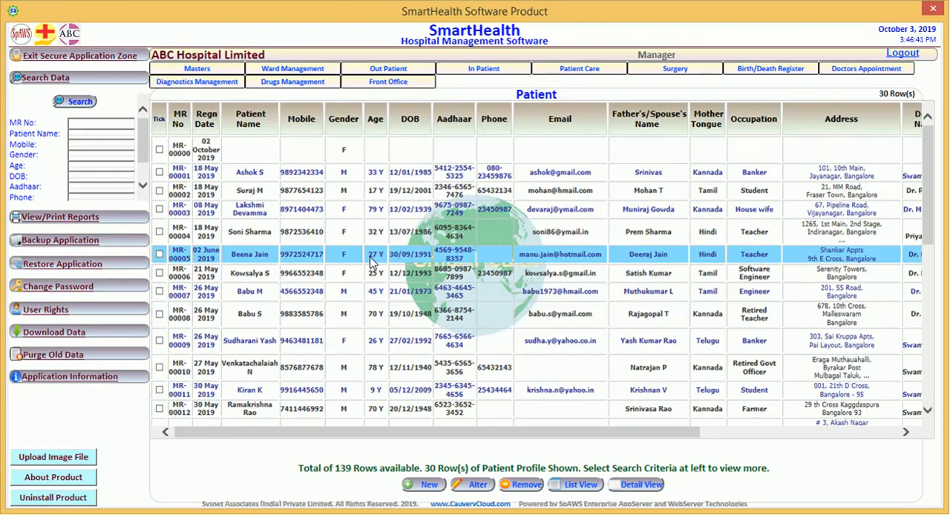
pyautogui.click(175, 121)
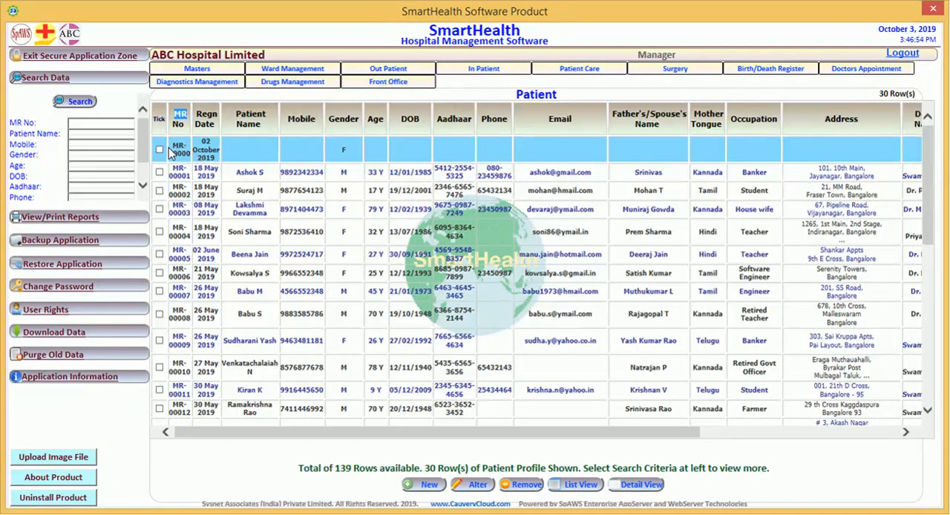
# View the Hospital Items master list, followed by the Prescription Drugs master list.
pyautogui.moveTo(177, 72)
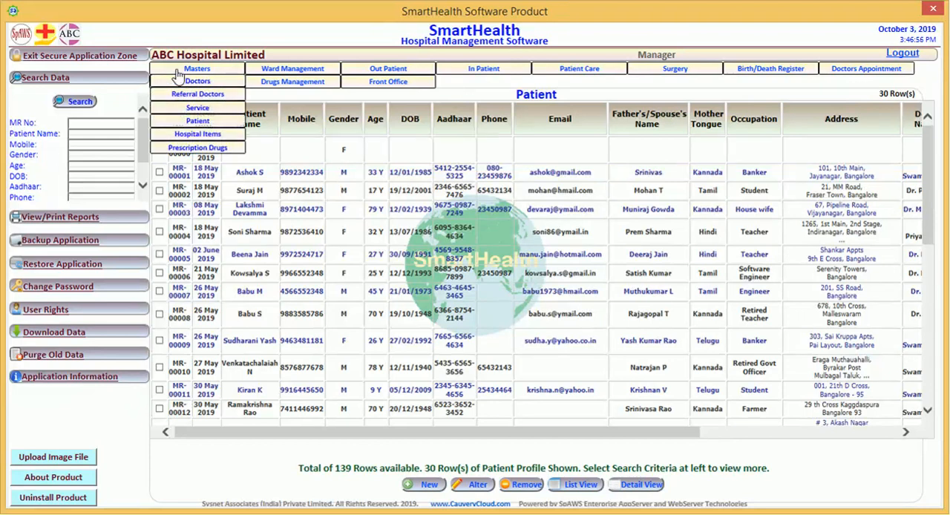
pyautogui.click(176, 136)
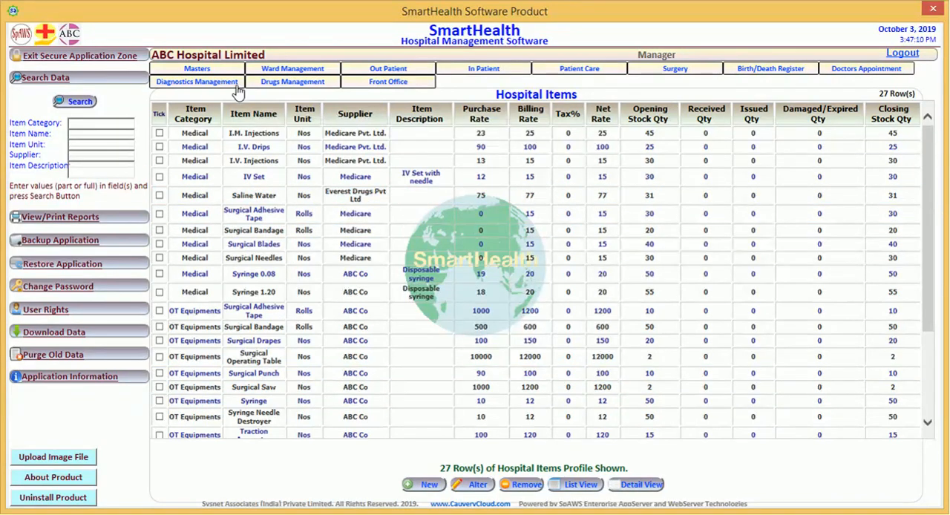
pyautogui.moveTo(231, 82)
pyautogui.moveTo(215, 68)
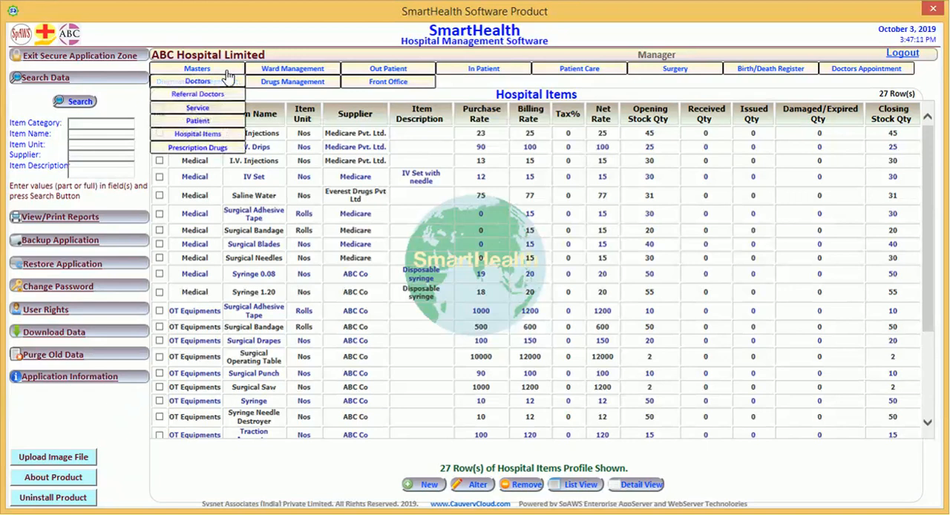
pyautogui.click(198, 151)
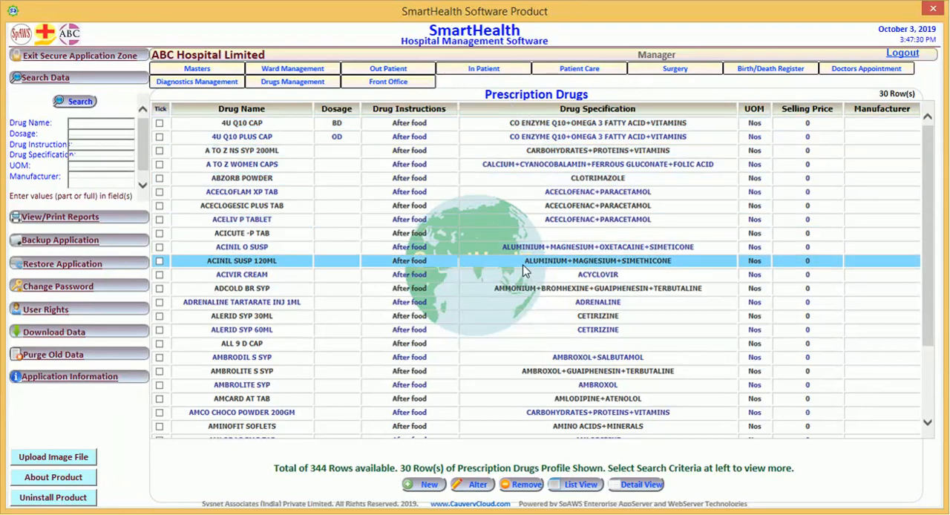
# View the Ward records with their daily rates under Ward Management.
pyautogui.click(389, 68)
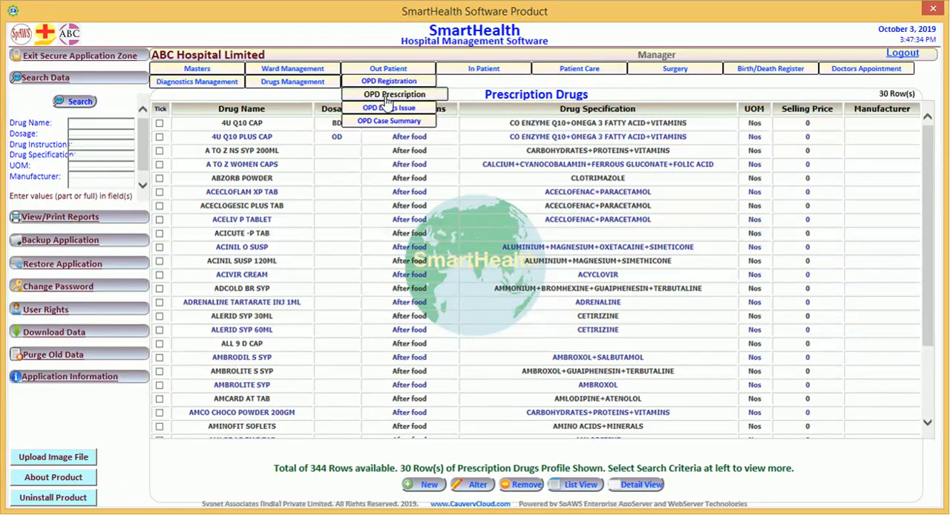
pyautogui.click(199, 69)
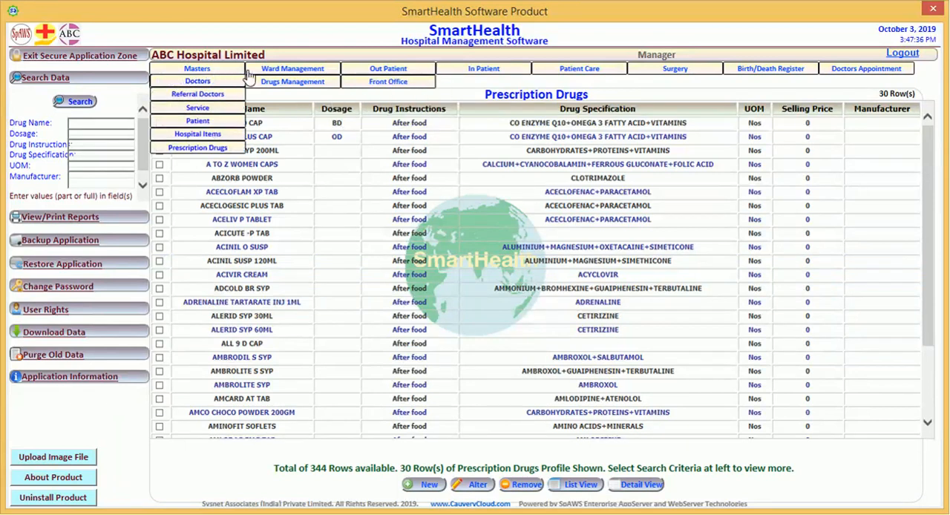
pyautogui.click(283, 70)
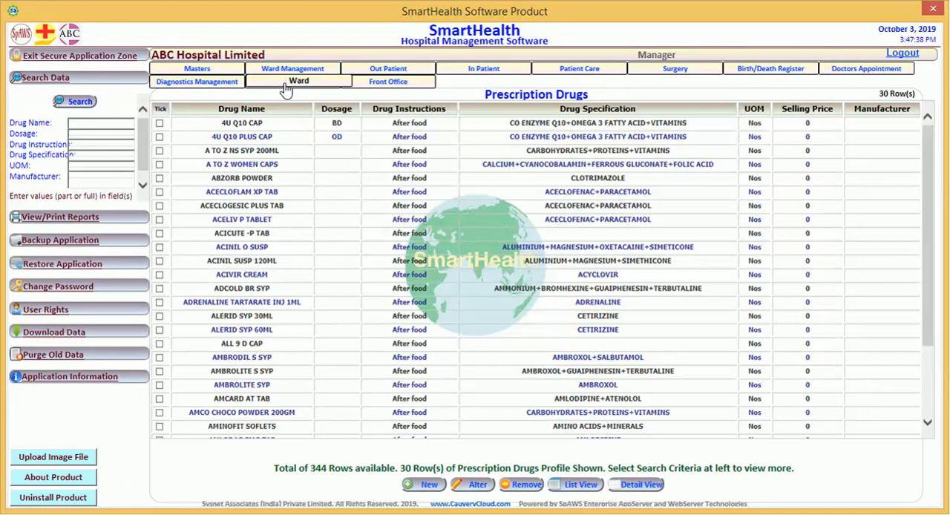
pyautogui.click(286, 83)
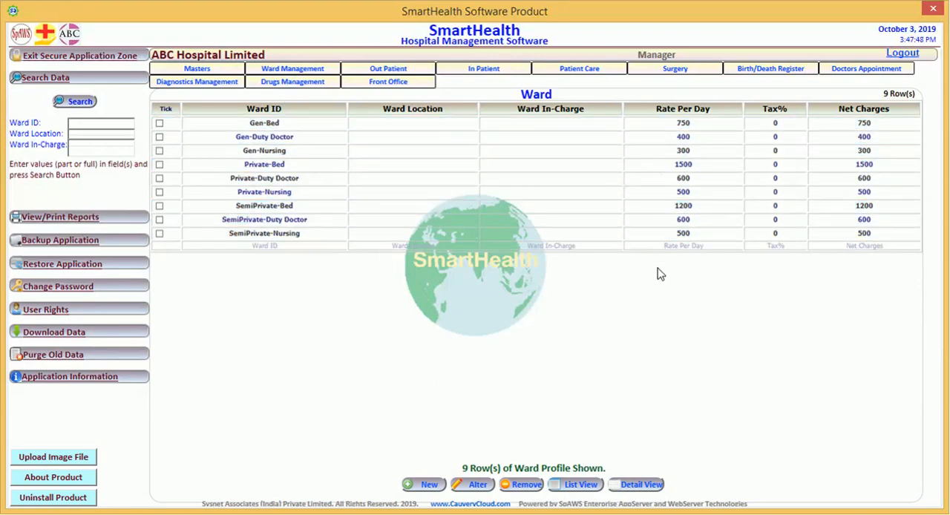
# Mark the first record in the outpatient OPD Registration list and show the reports available for it.
pyautogui.click(388, 68)
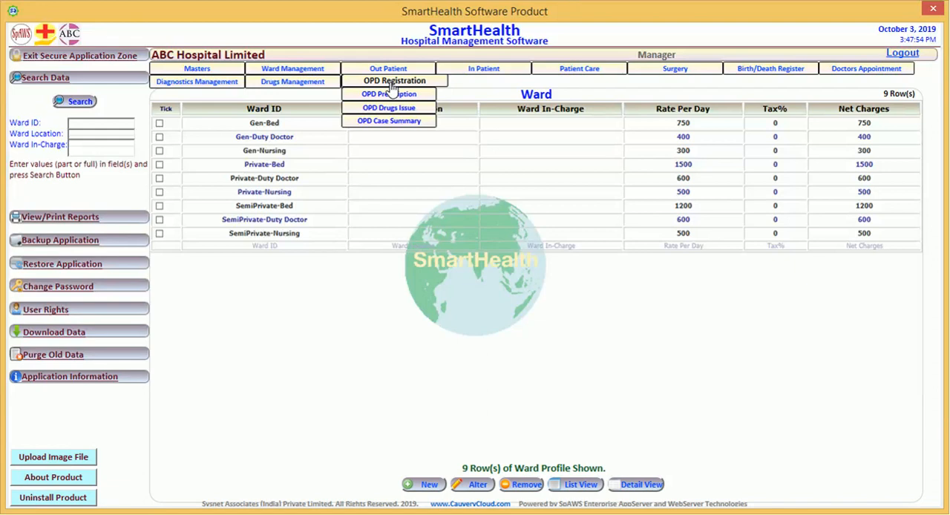
pyautogui.click(393, 82)
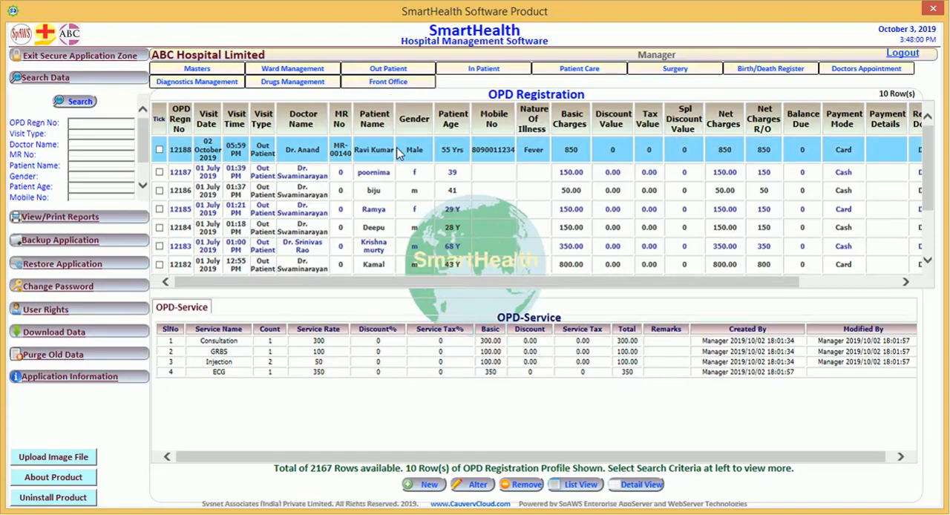
pyautogui.click(160, 150)
pyautogui.click(124, 216)
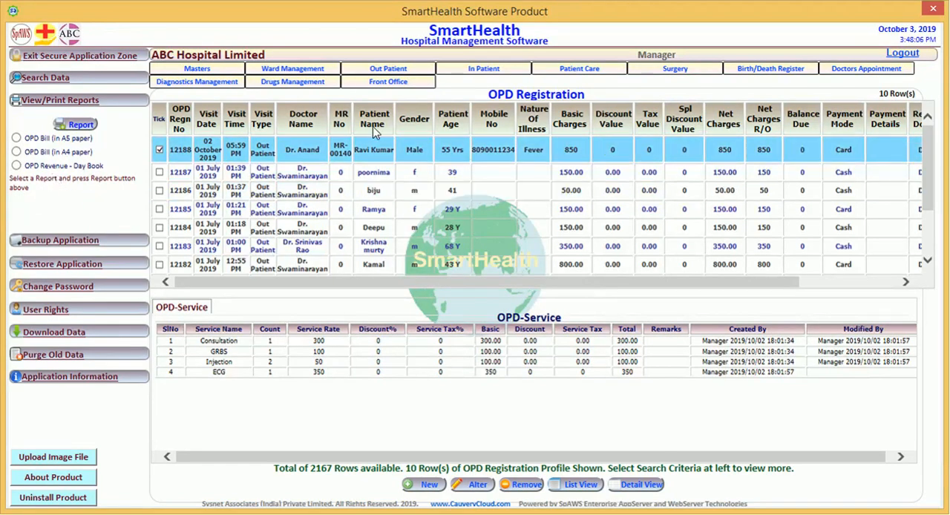
# View the outpatient OPD Prescription records, followed by the OPD Drugs Issue records.
pyautogui.click(389, 68)
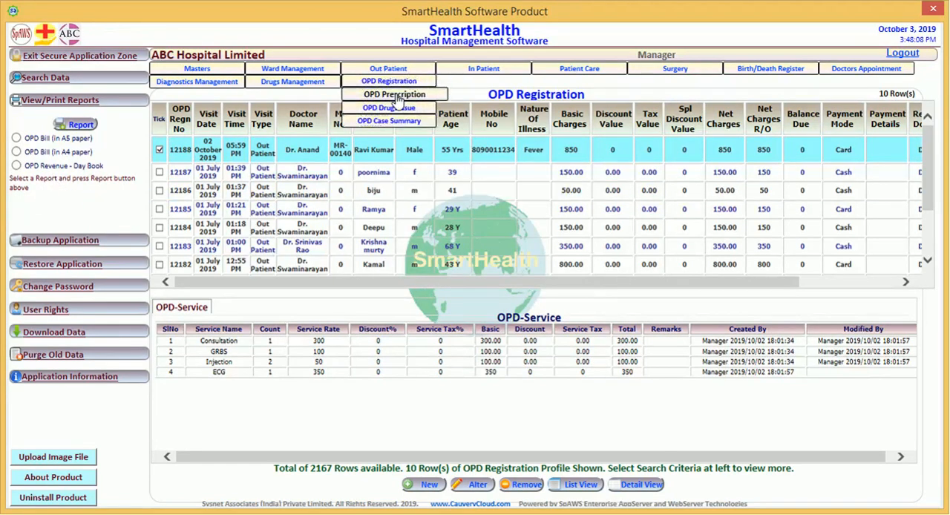
pyautogui.click(399, 97)
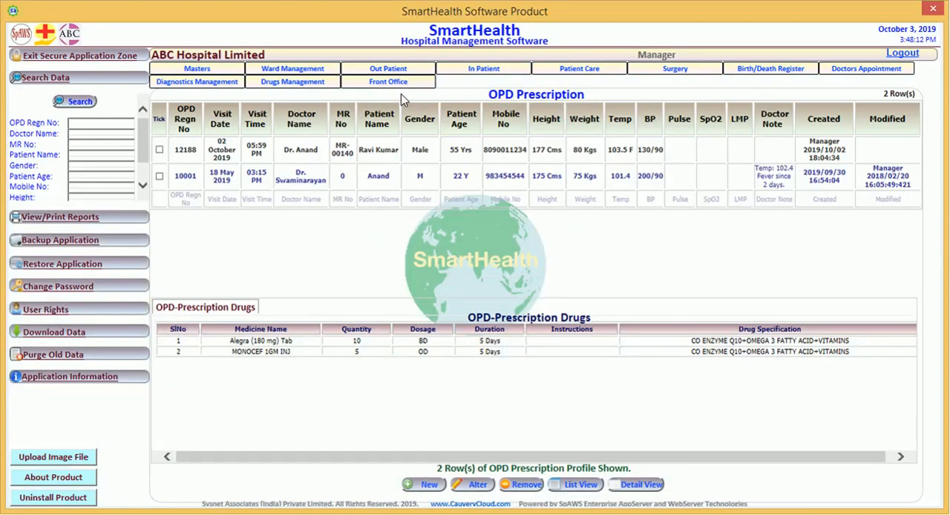
pyautogui.click(403, 70)
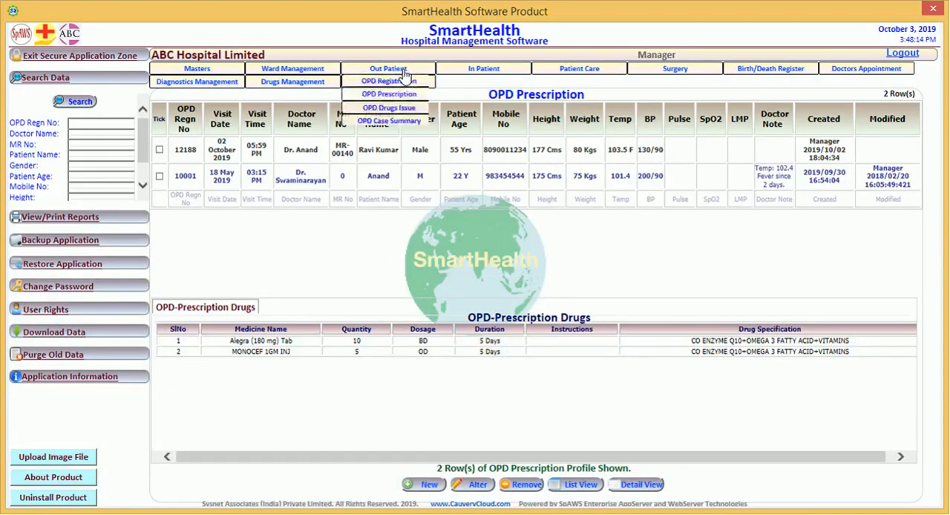
pyautogui.click(407, 110)
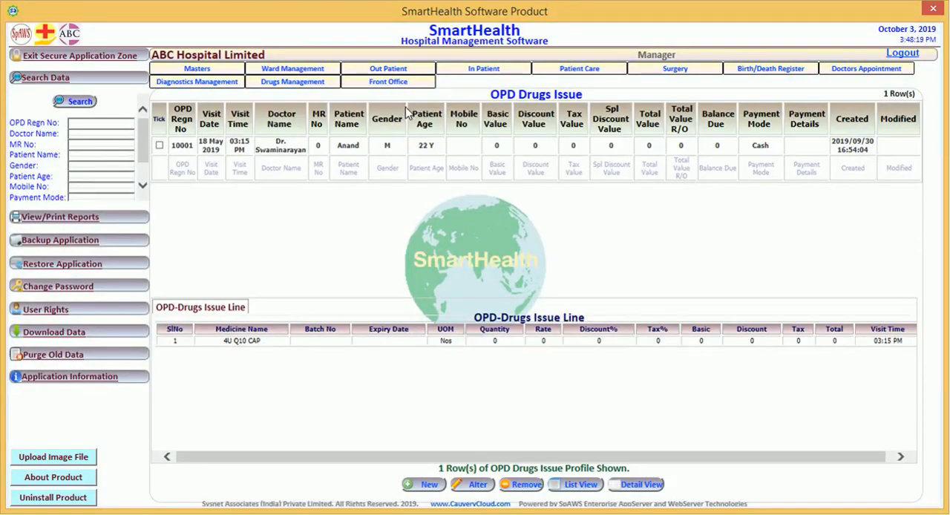
# Open the outpatient OPD Case Summary profile and start a new case summary record.
pyautogui.moveTo(405, 69)
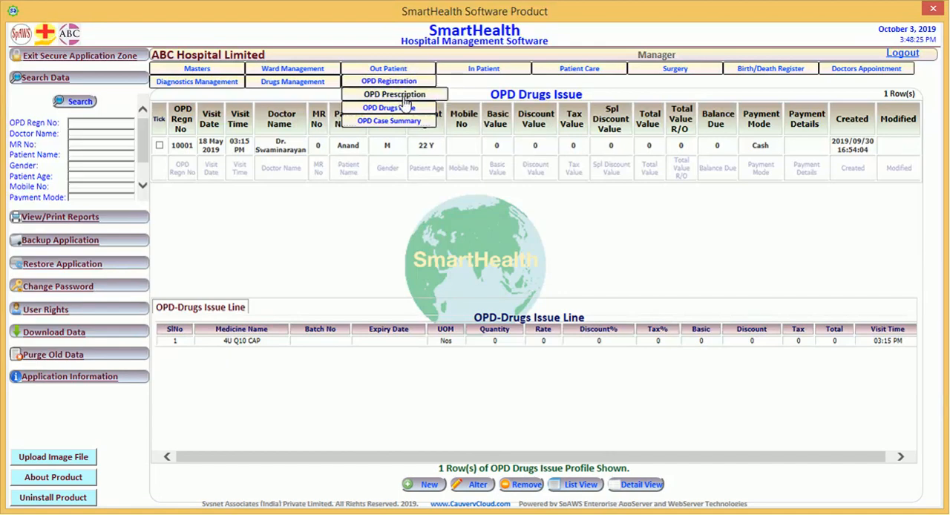
pyautogui.click(403, 123)
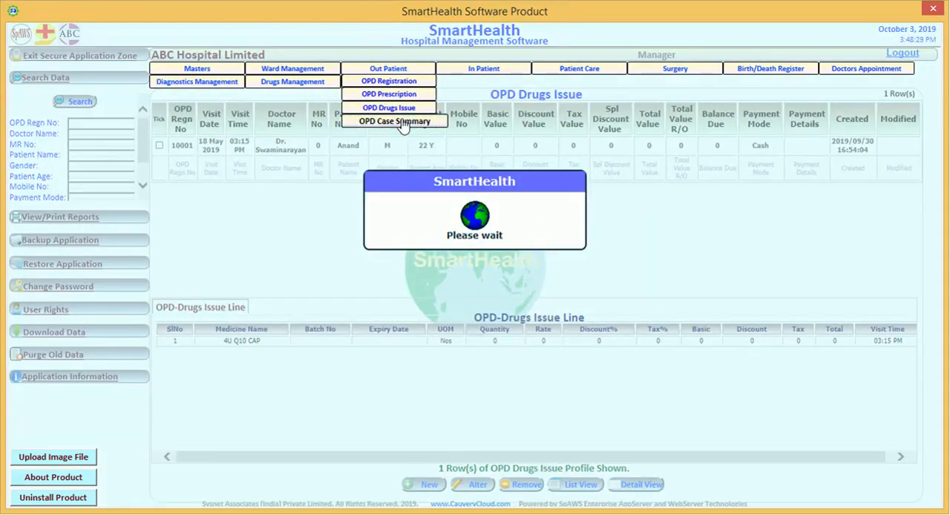
pyautogui.click(437, 485)
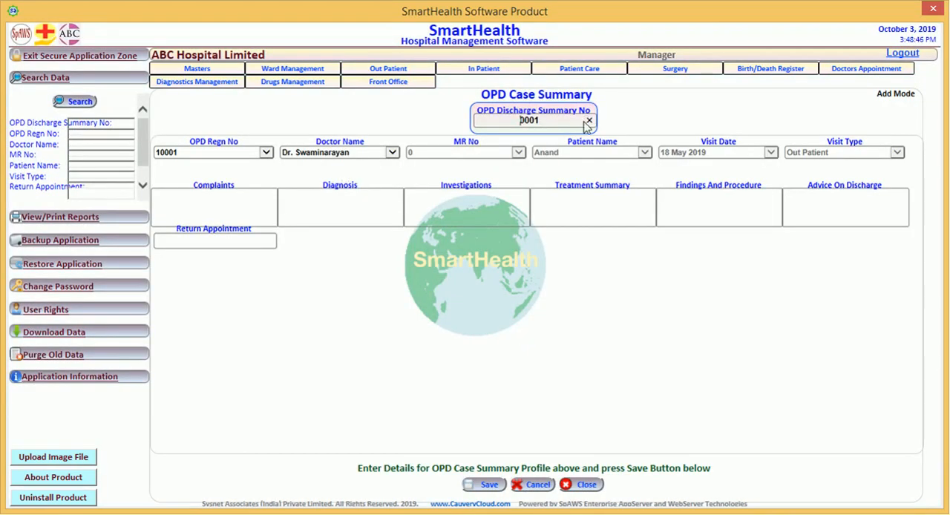
# Choose the last OPD registration number in the list for the new case summary, then go to its Complaints field.
pyautogui.click(265, 153)
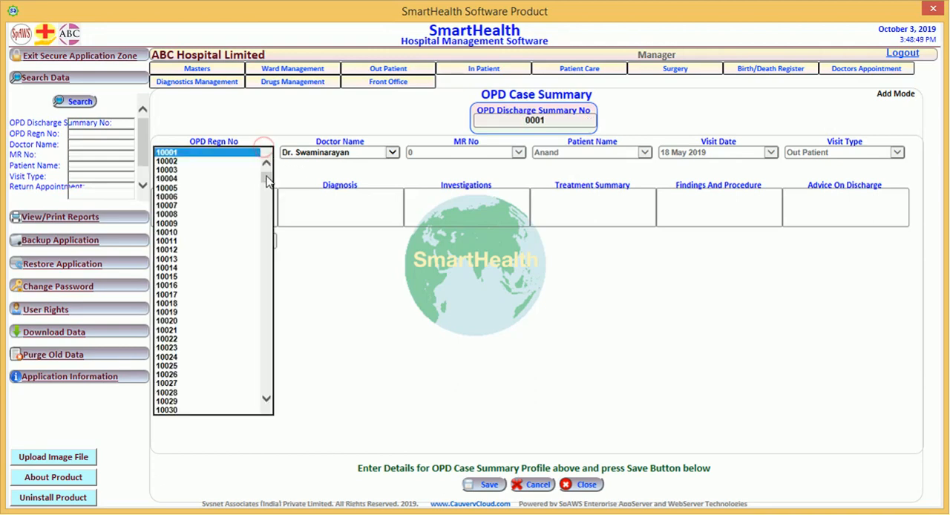
pyautogui.moveTo(266, 179); pyautogui.dragTo(265, 394)
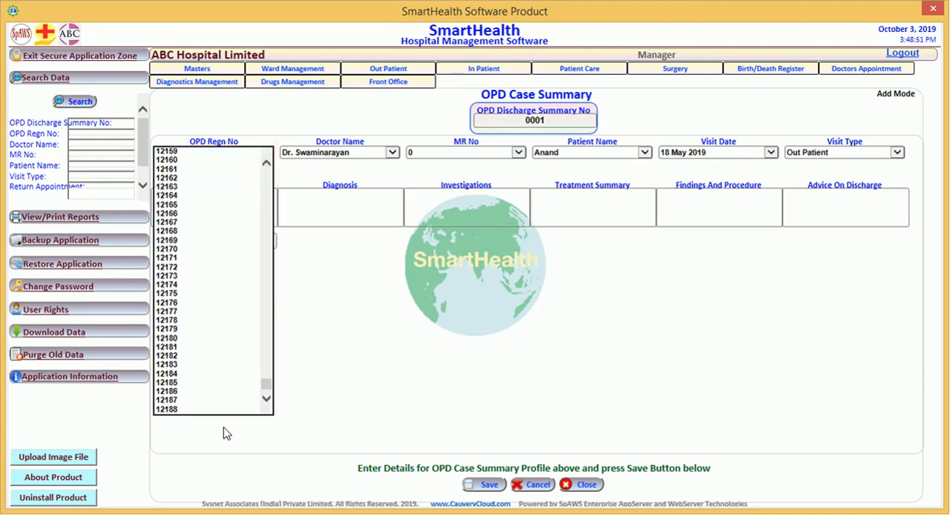
pyautogui.click(182, 409)
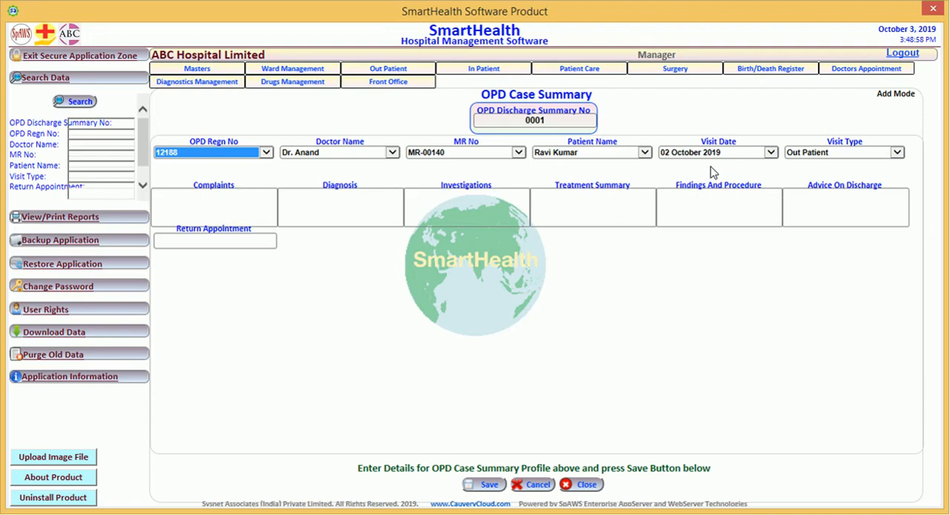
pyautogui.click(250, 203)
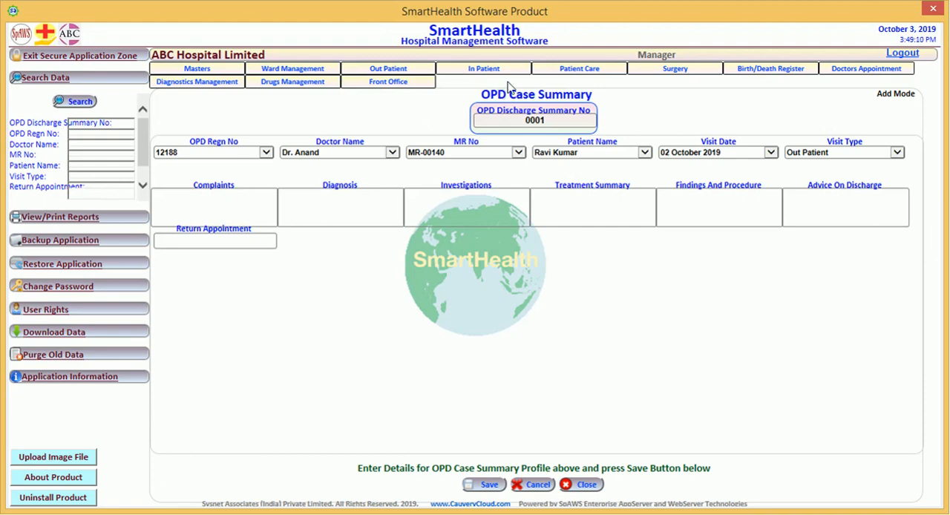
# View the inpatient IPD Registration records.
pyautogui.click(489, 71)
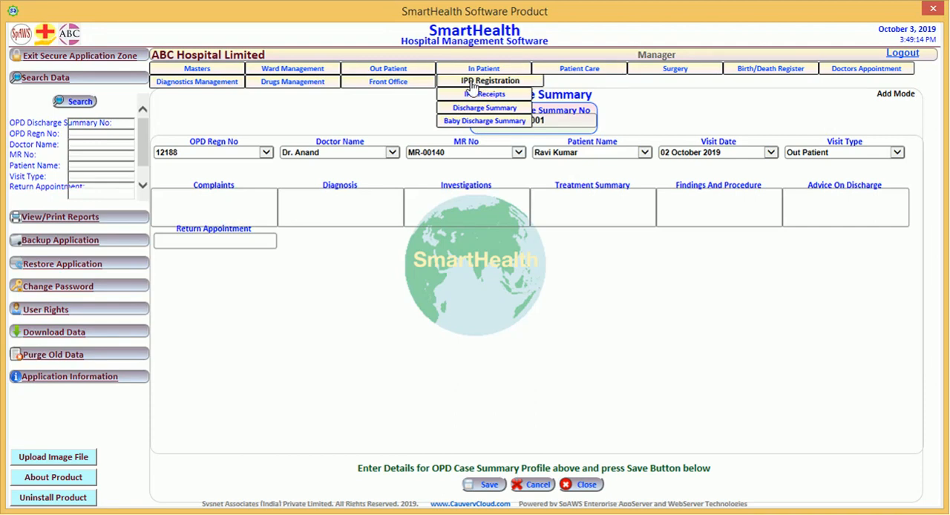
pyautogui.click(469, 86)
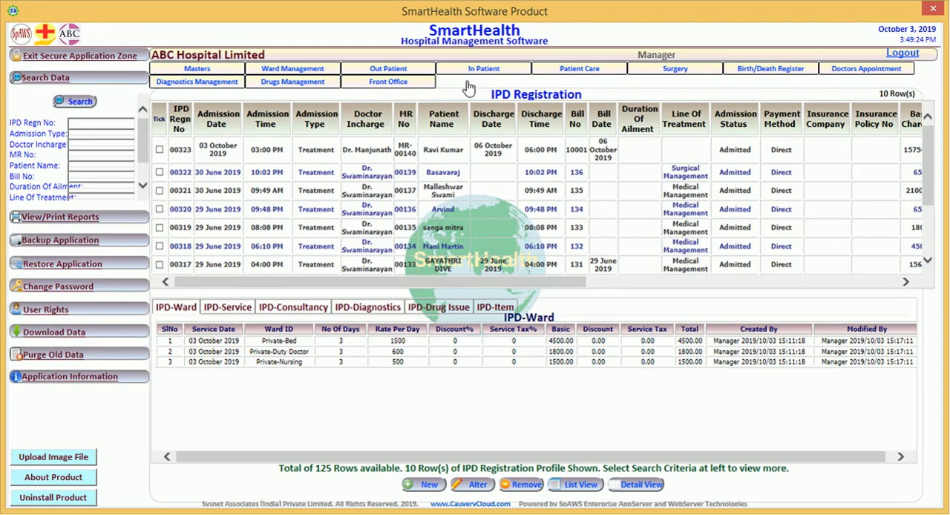
pyautogui.moveTo(467, 71)
# Open the IPD Initial Assessment list under Patient Care, mark its only record and show that record in detail view.
pyautogui.moveTo(591, 68)
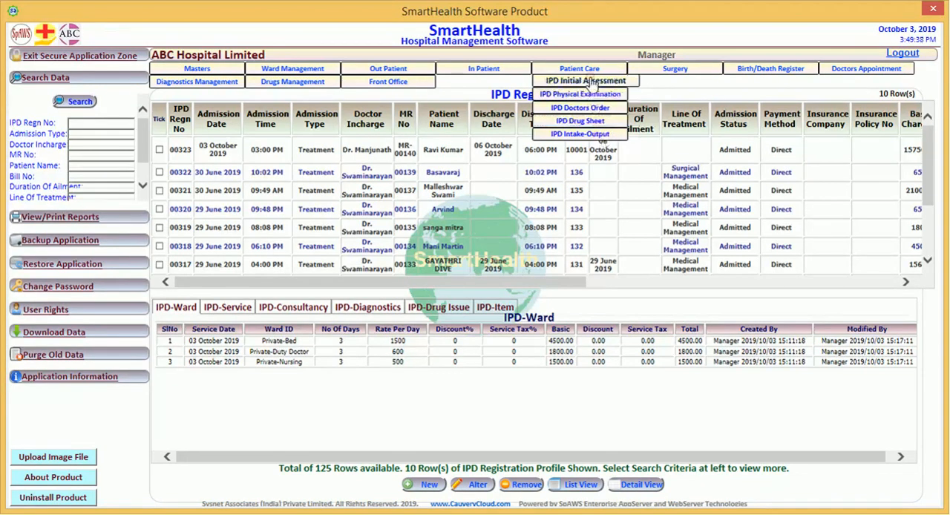
pyautogui.click(592, 82)
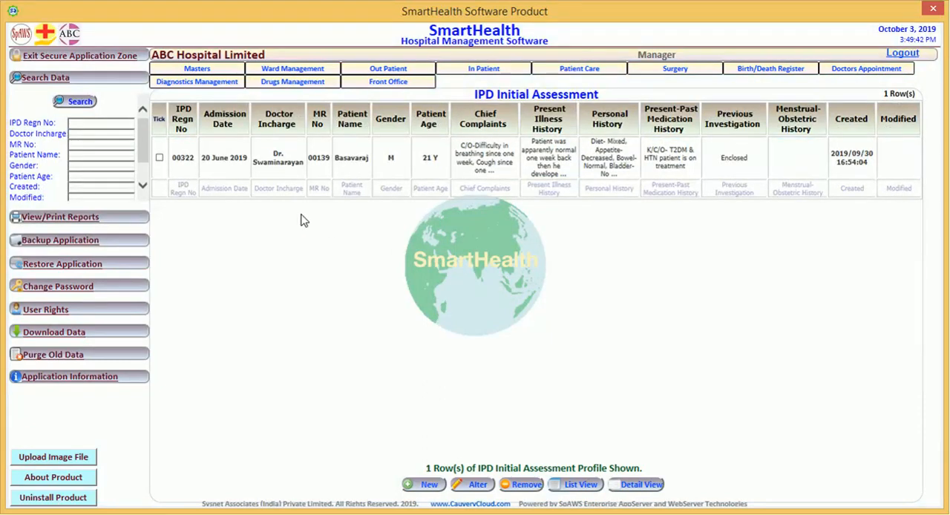
pyautogui.click(188, 160)
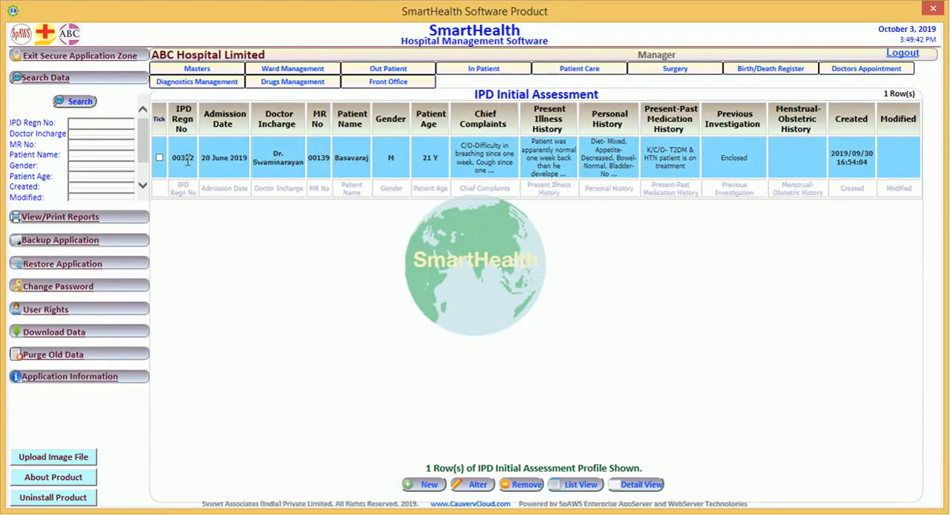
pyautogui.click(159, 157)
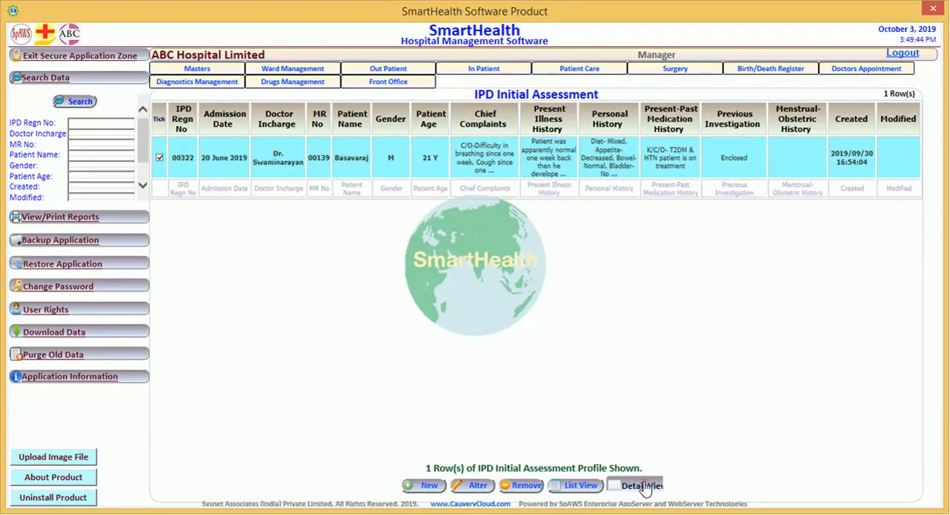
pyautogui.click(643, 485)
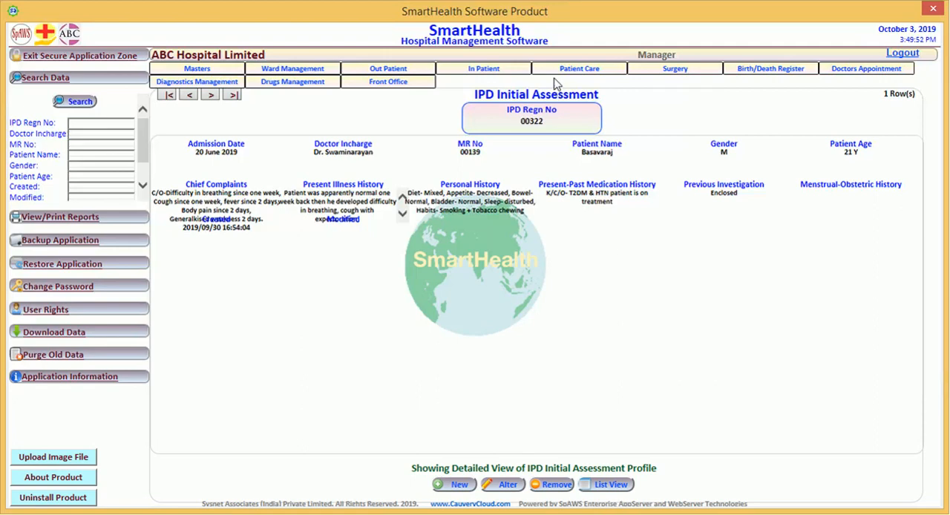
# Open the OT Record list under Surgery and start a new OT record.
pyautogui.moveTo(562, 74)
pyautogui.moveTo(694, 74)
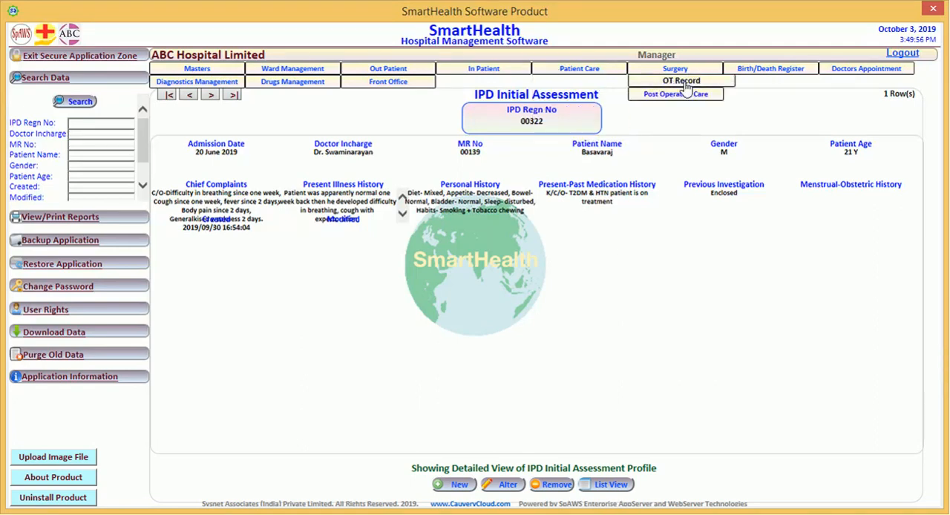
pyautogui.click(683, 83)
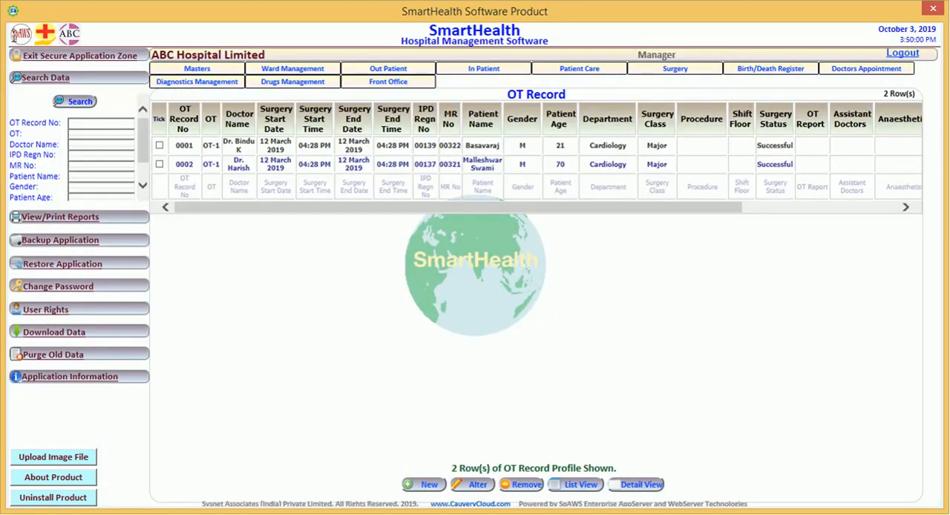
pyautogui.click(429, 485)
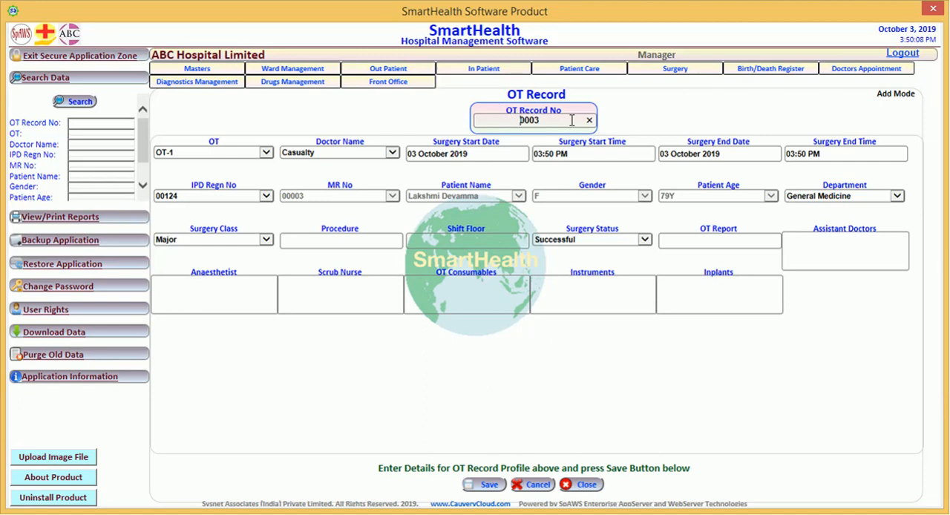
# Set the new surgery record's OT to OT-3 and choose the ninth entry in the doctor list.
pyautogui.click(267, 154)
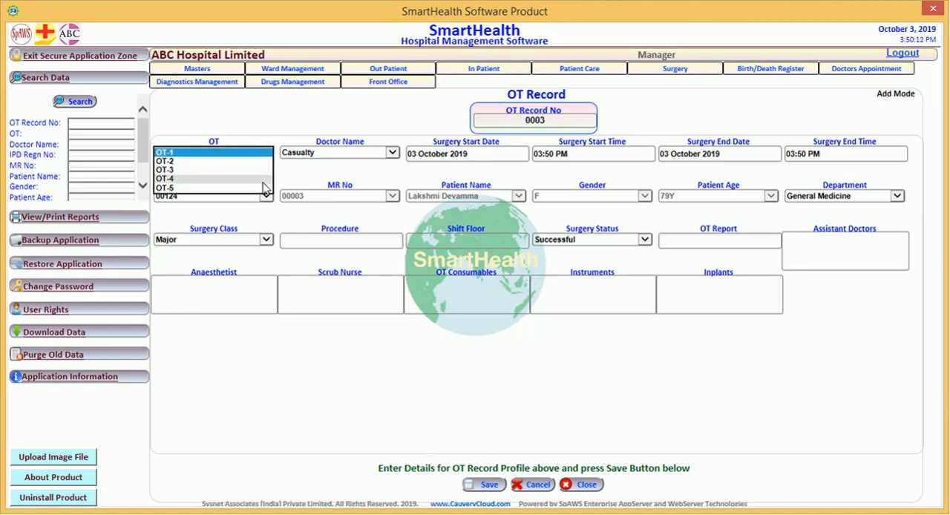
pyautogui.click(183, 162)
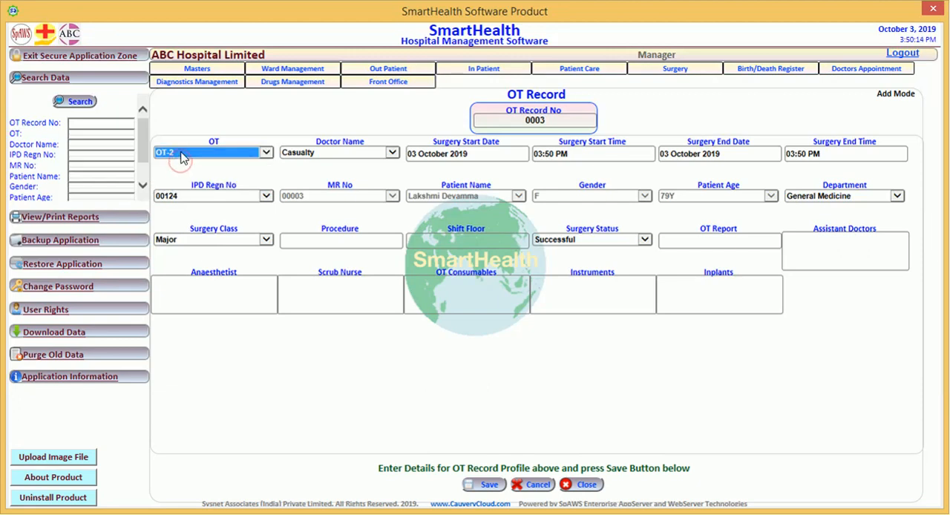
pyautogui.click(182, 156)
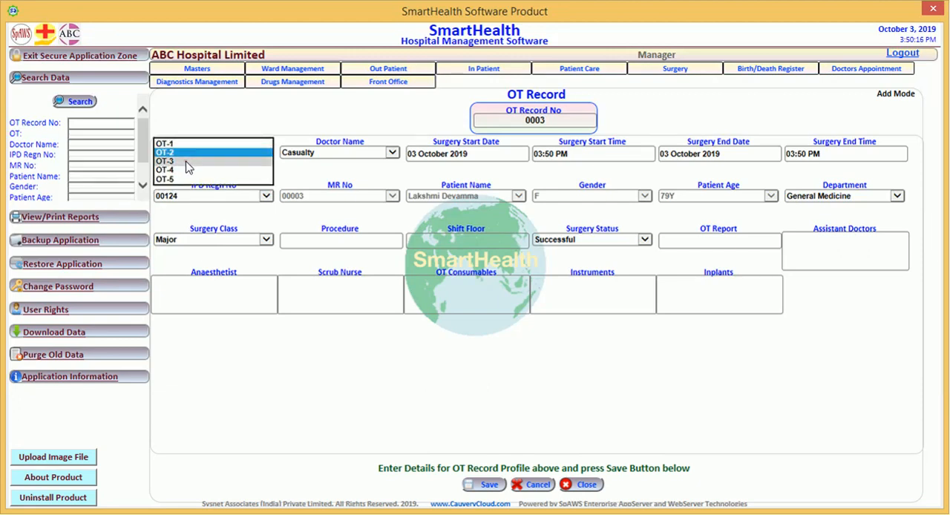
pyautogui.click(186, 161)
pyautogui.click(376, 153)
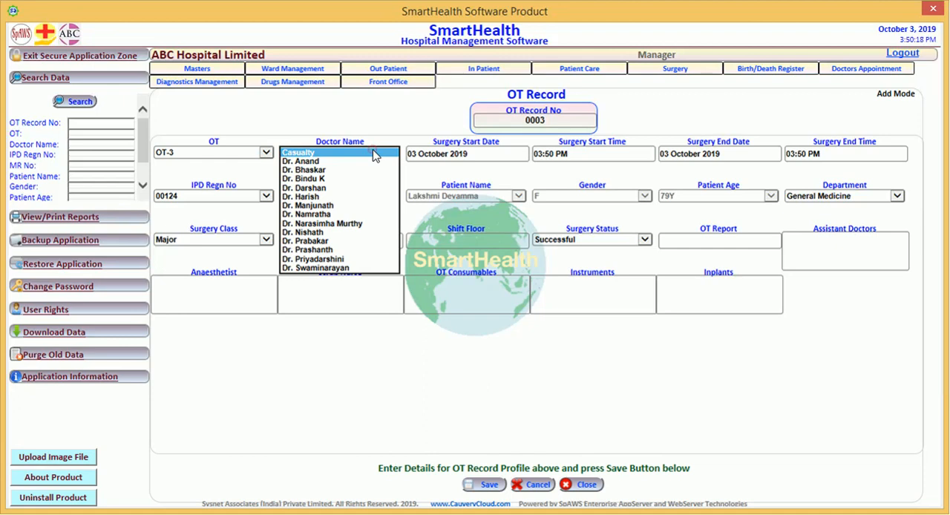
pyautogui.click(332, 222)
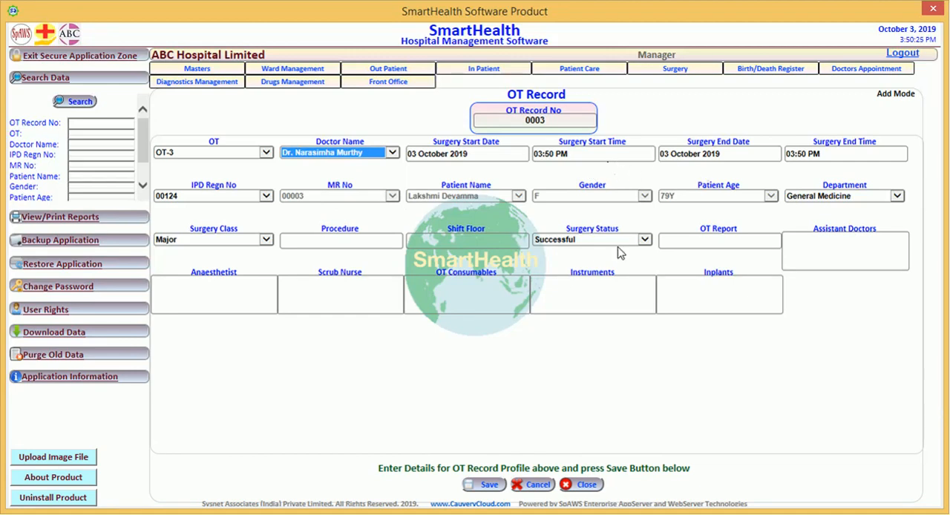
# Choose the last IPD registration number in the list for the OT record and save the record.
pyautogui.click(266, 196)
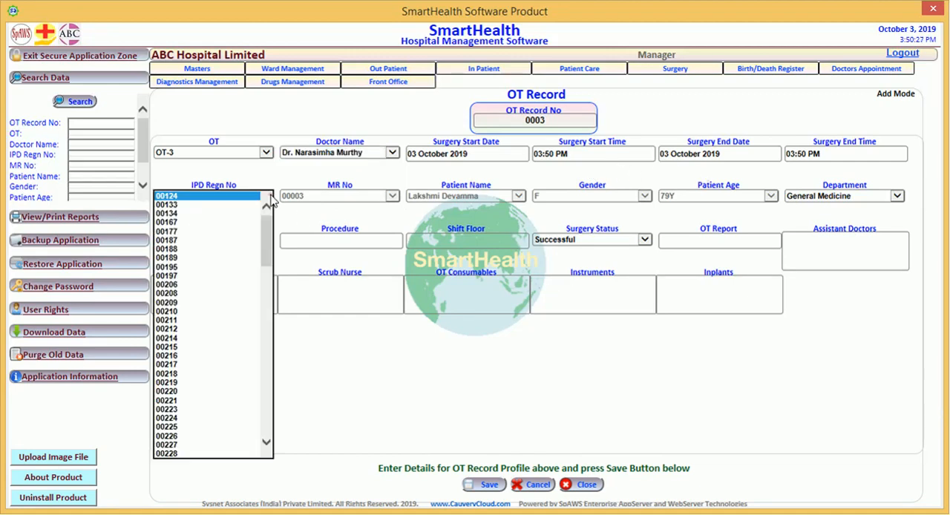
pyautogui.moveTo(270, 220); pyautogui.dragTo(268, 438)
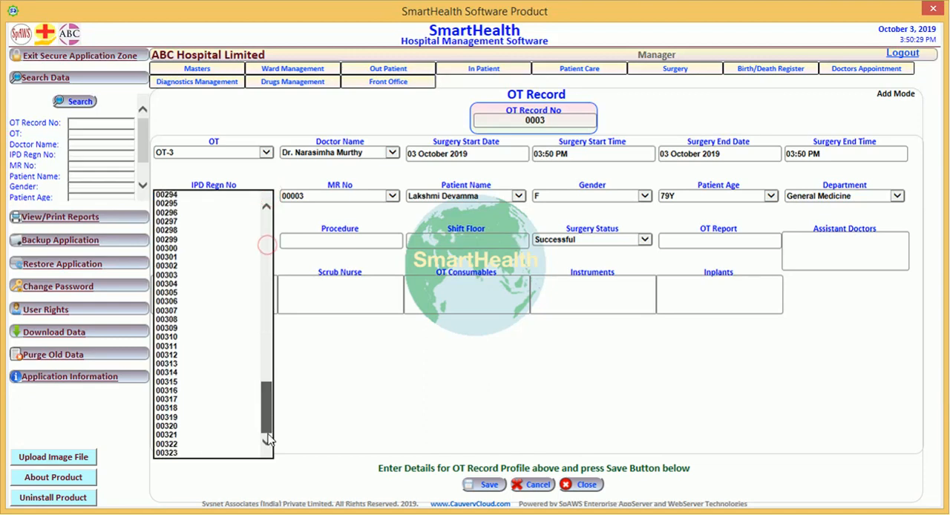
pyautogui.click(203, 454)
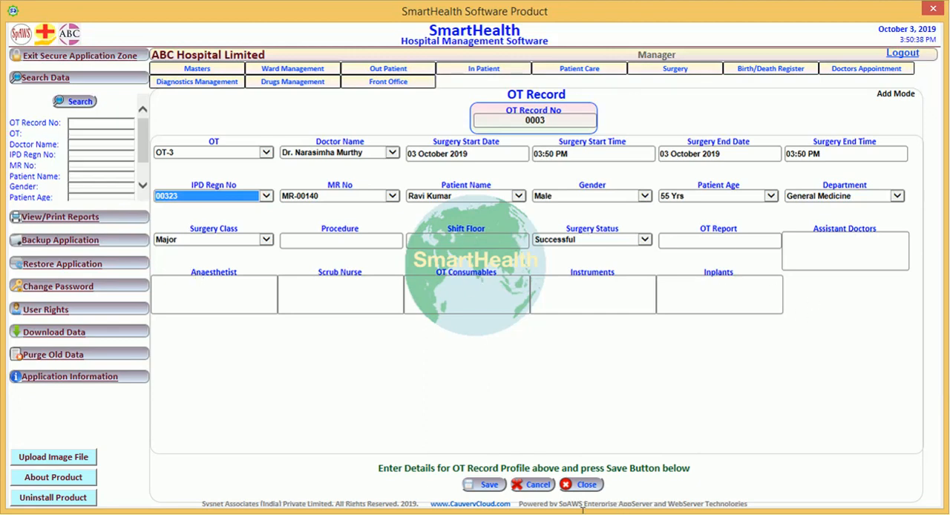
pyautogui.click(489, 486)
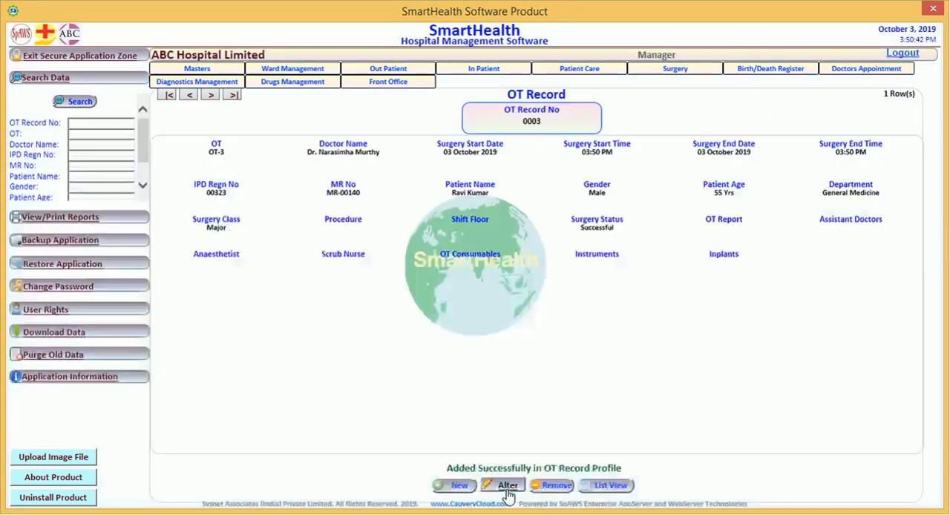
# Show the reports available for the OT record and the options offered under Surgery.
pyautogui.click(37, 218)
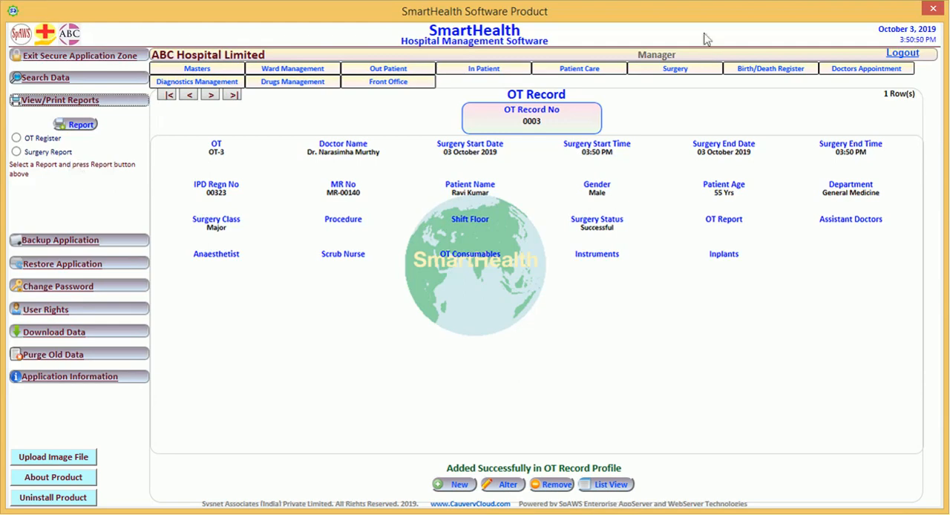
pyautogui.click(666, 68)
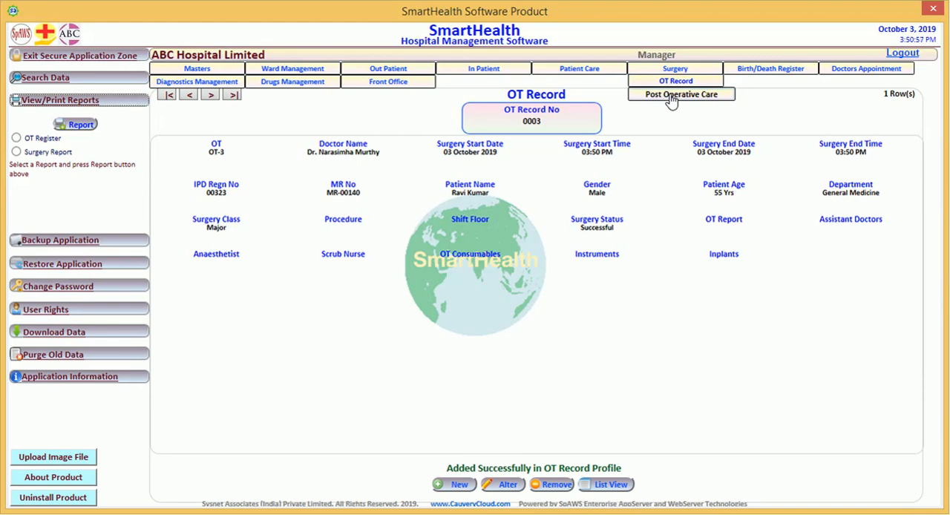
# Open the Appointments list under Doctors Appointment and start a new appointment.
pyautogui.moveTo(772, 74)
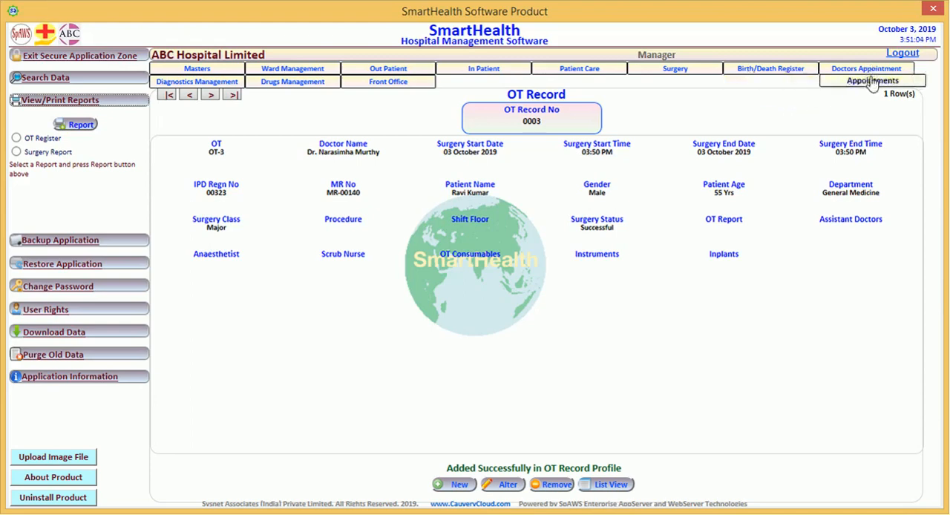
pyautogui.click(873, 82)
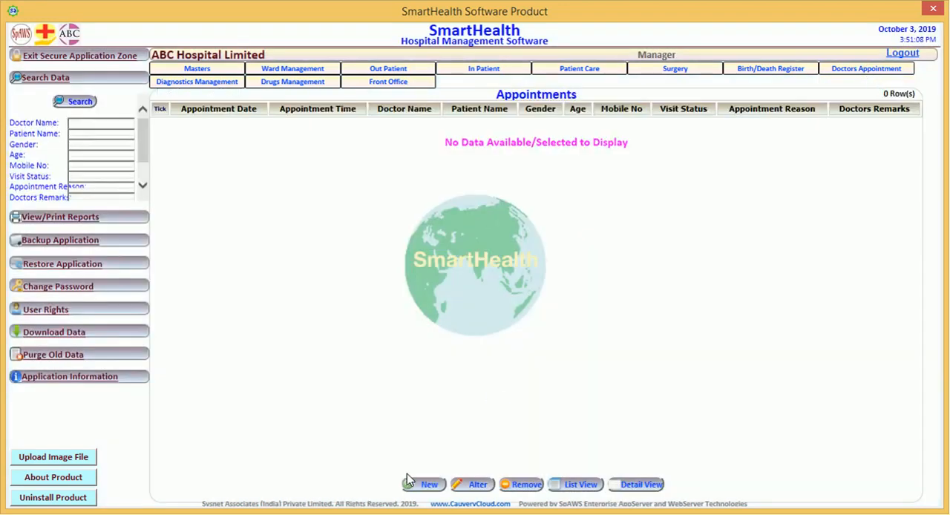
pyautogui.click(422, 491)
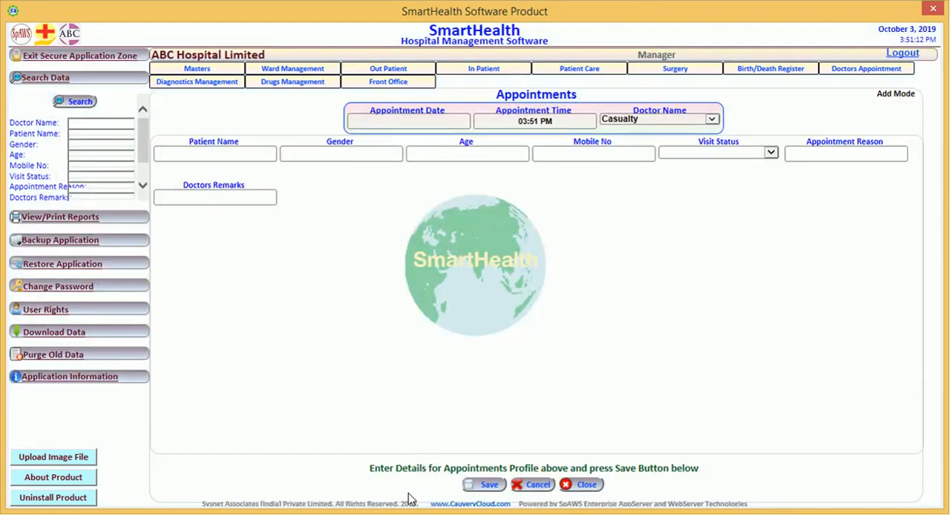
# Set the appointment to 03 October 2019 at 06:00 PM and choose the eighth entry in the doctor list.
pyautogui.click(366, 116)
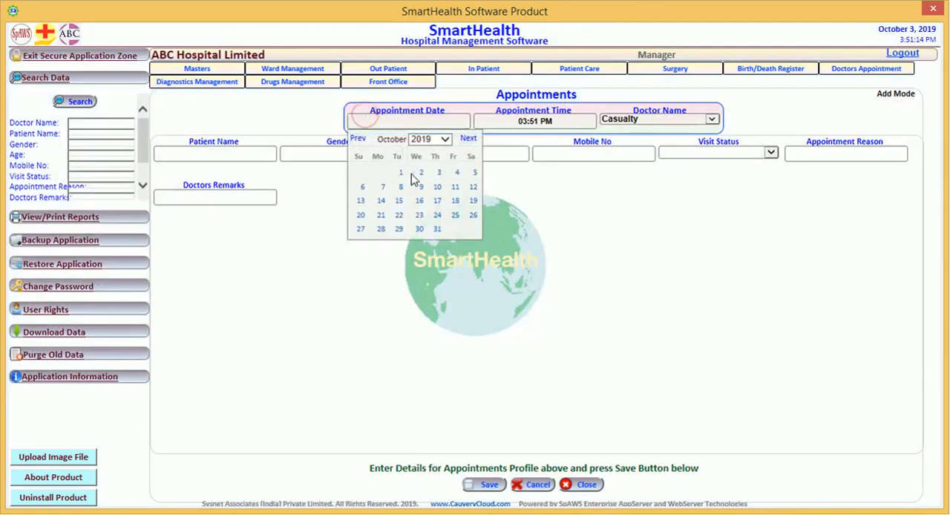
pyautogui.click(439, 174)
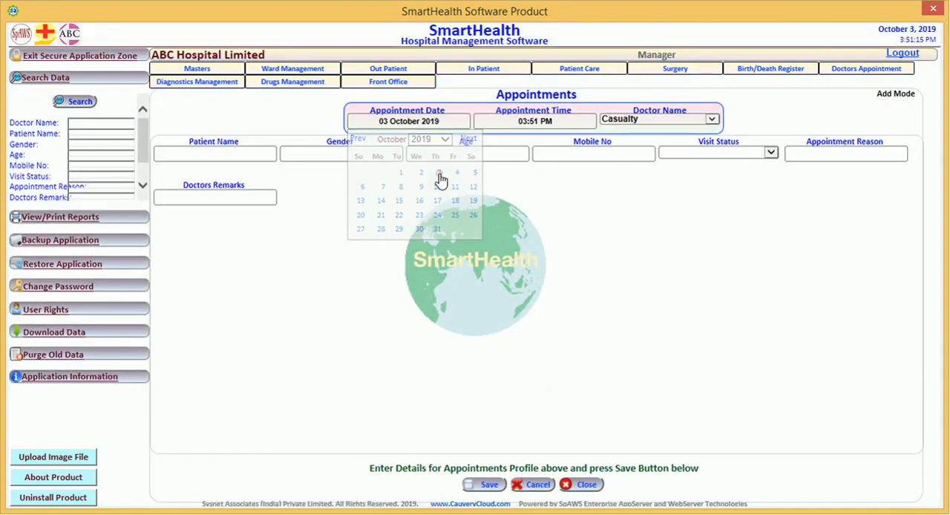
pyautogui.click(515, 121)
pyautogui.scroll(-5, 494, 208)
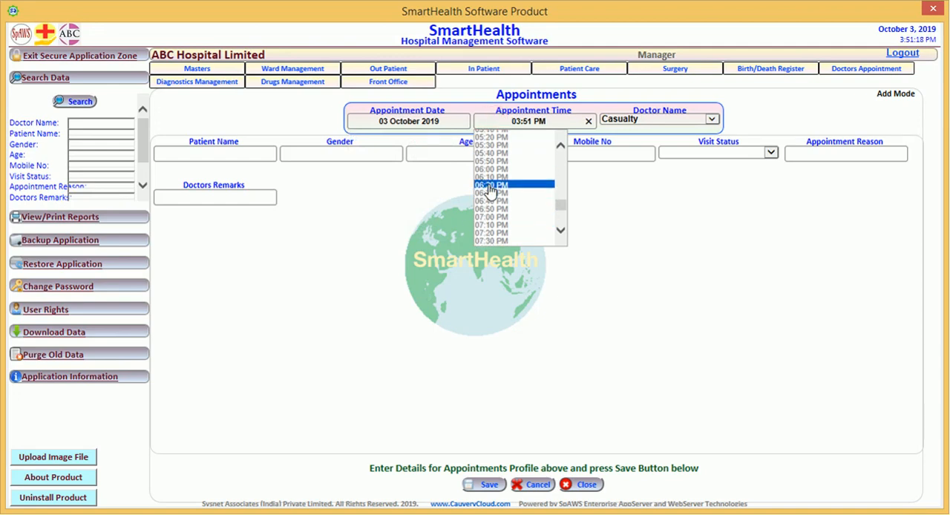
pyautogui.click(490, 169)
pyautogui.click(709, 119)
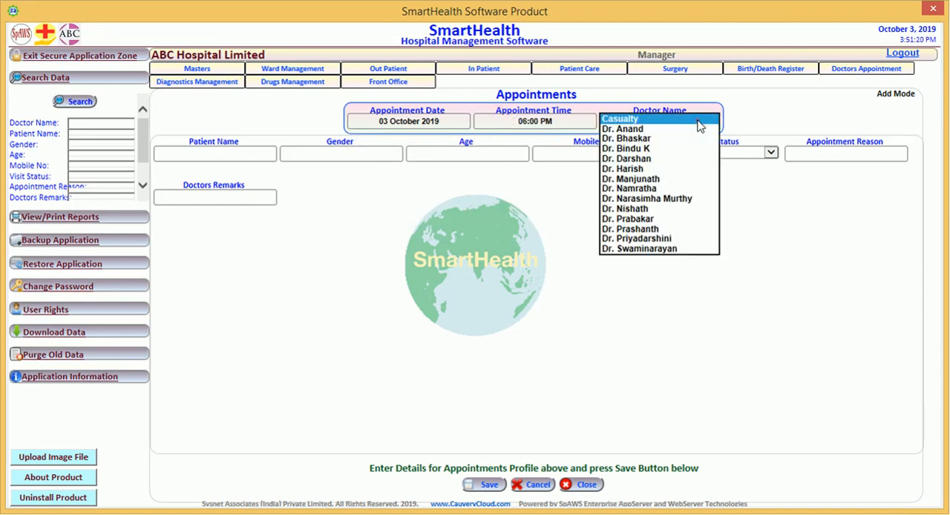
pyautogui.click(668, 195)
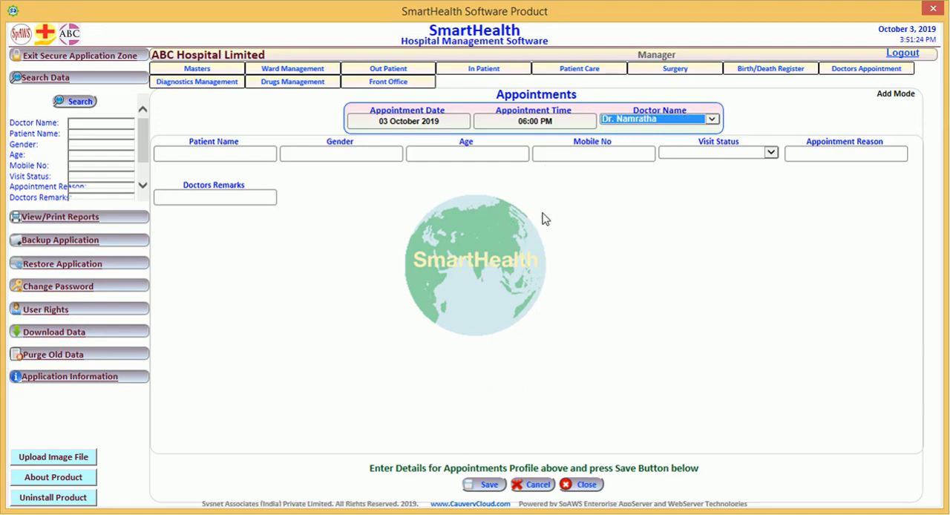
# Enter the patient's name, gender F, age 45 Y and mobile number for the appointment, and save it.
pyautogui.click(182, 152)
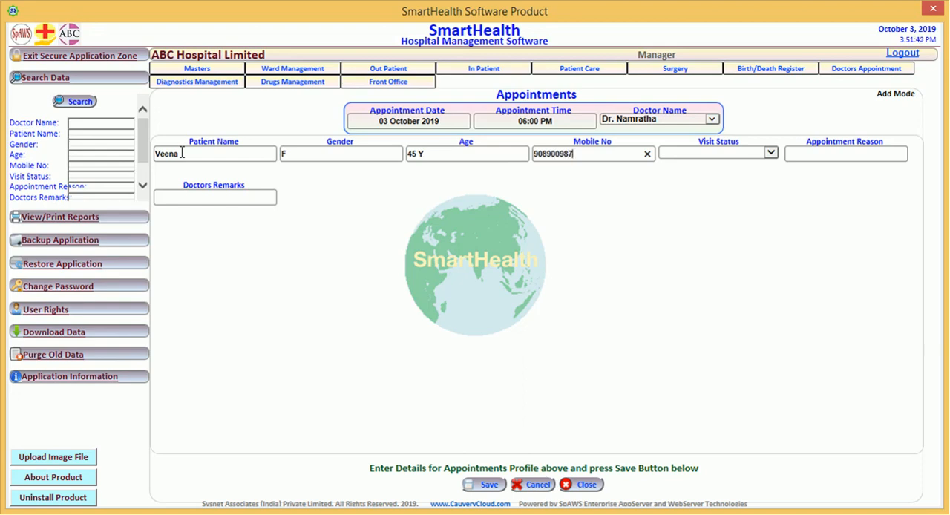
pyautogui.click(500, 492)
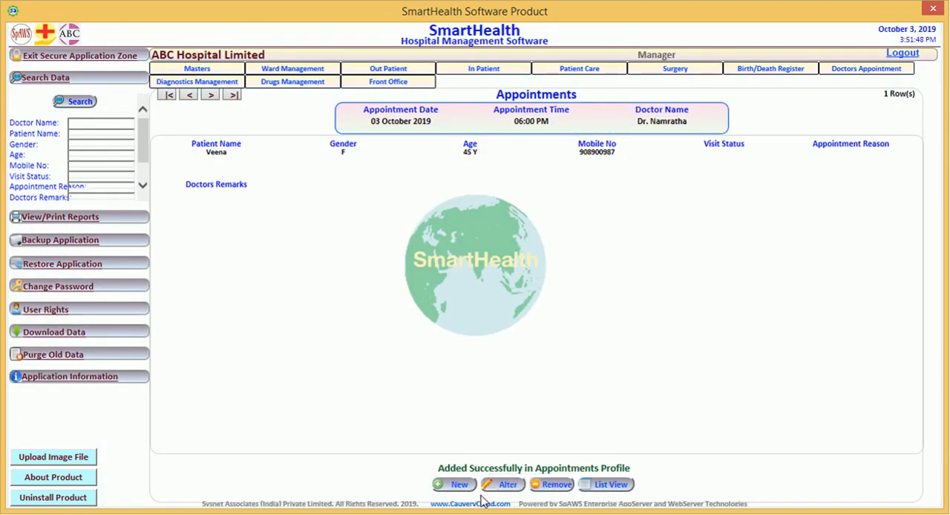
# Show the reports available for appointments, then open the Diagnostics Master list under Diagnostics Management.
pyautogui.click(18, 217)
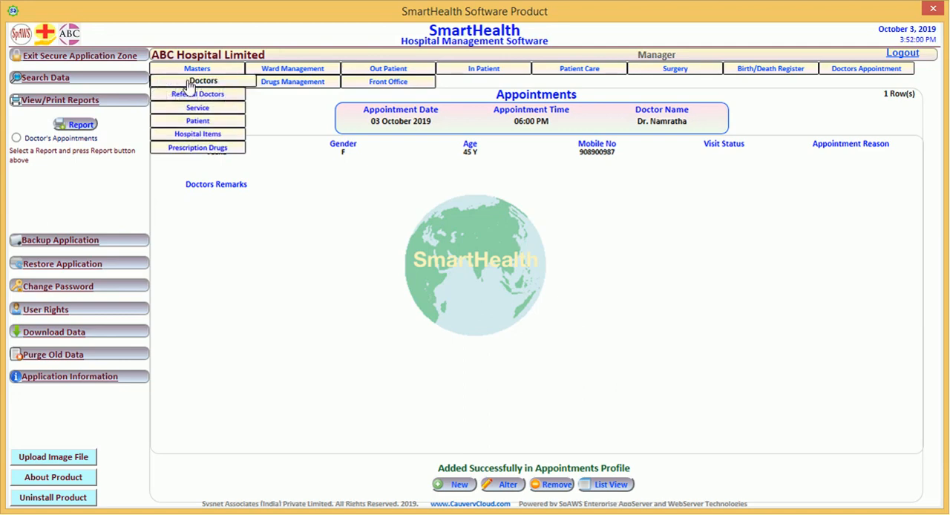
pyautogui.moveTo(180, 87)
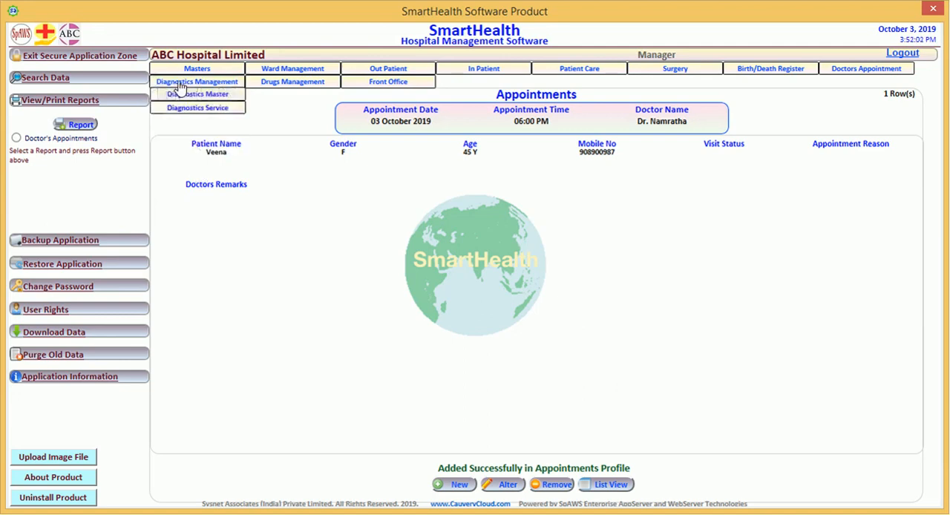
pyautogui.click(238, 93)
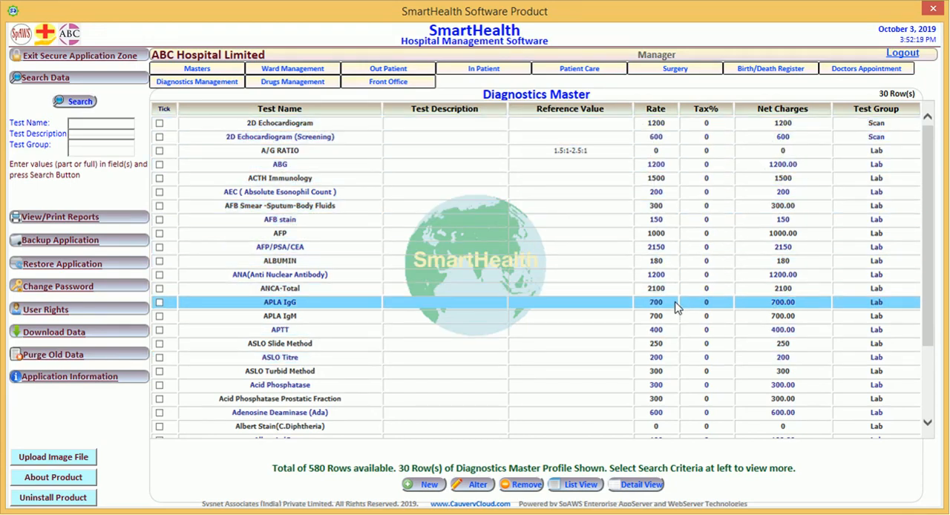
# Open the Diagnostics Service list, generate the Diagnostics Bill (in A4 paper) for the first record, and close the report.
pyautogui.moveTo(219, 83)
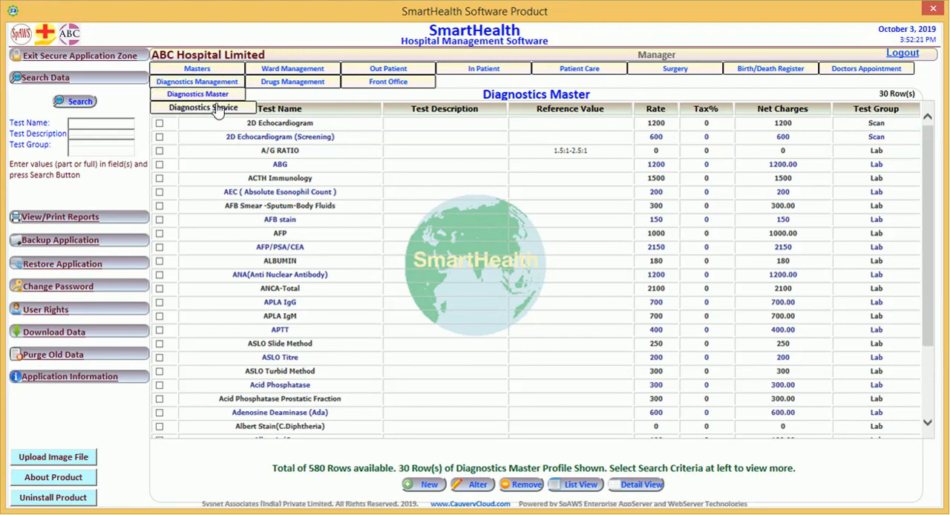
pyautogui.click(216, 108)
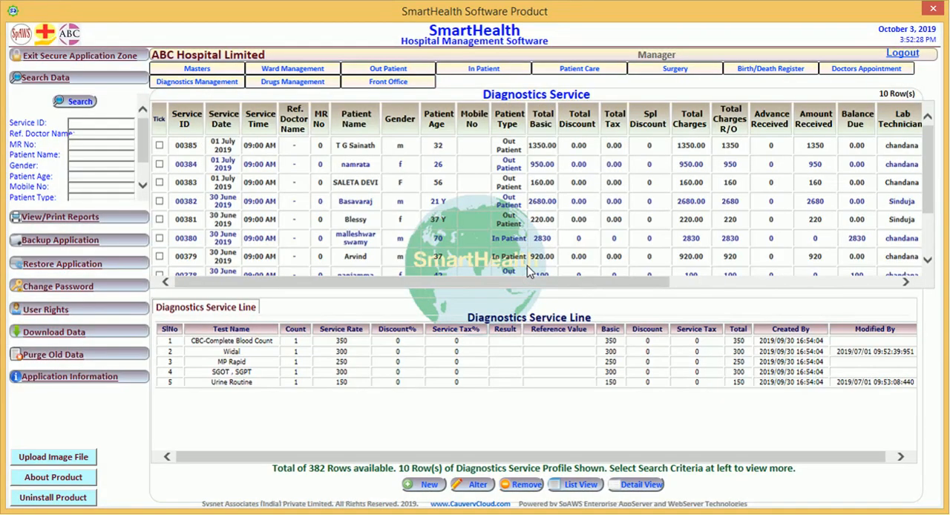
pyautogui.click(159, 146)
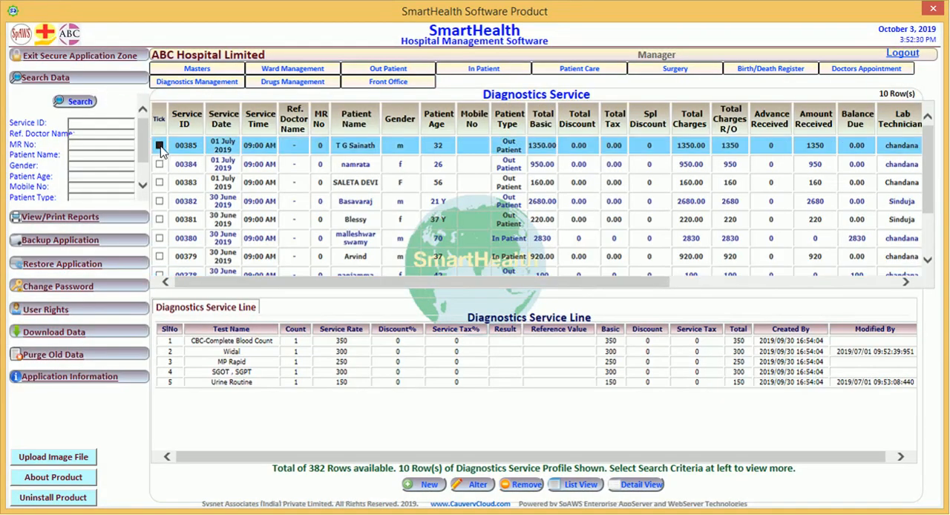
pyautogui.click(78, 218)
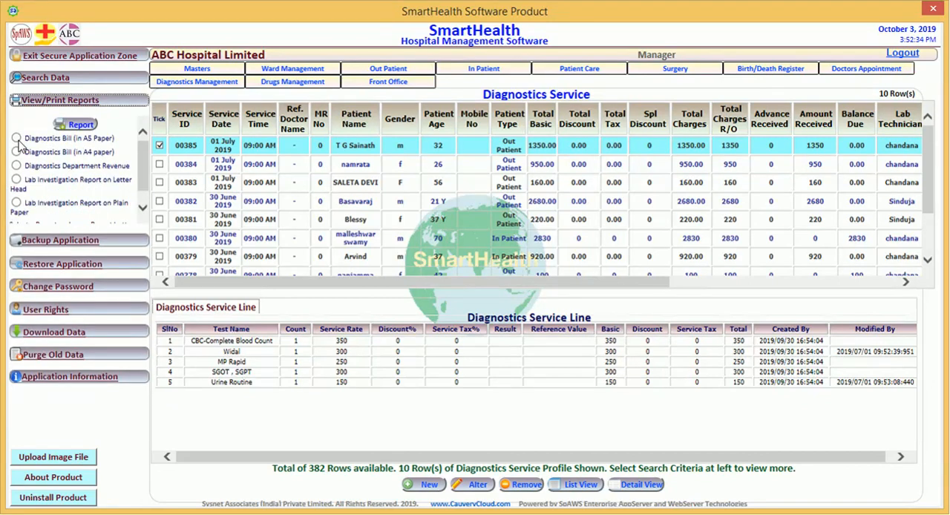
pyautogui.click(16, 152)
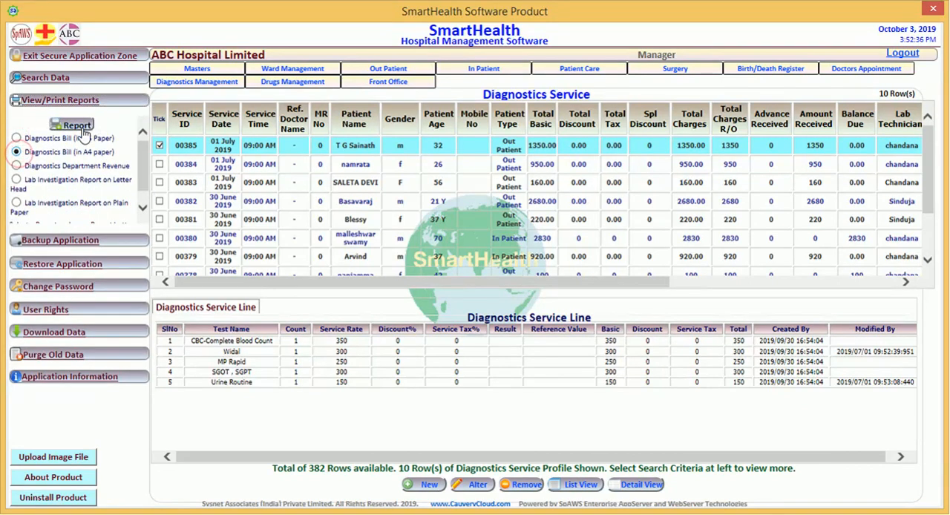
pyautogui.click(77, 125)
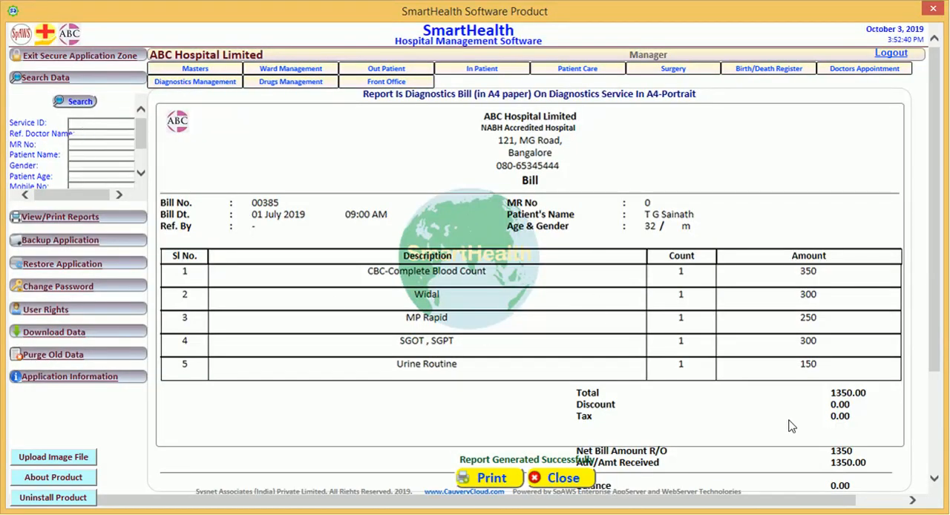
pyautogui.click(576, 479)
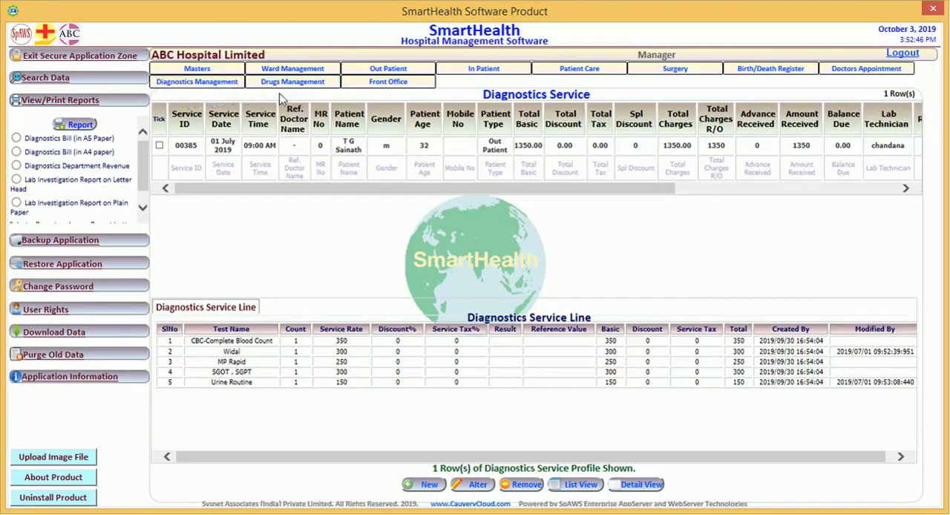
# Open the Drug Stock list and show the other options offered under Drugs Management.
pyautogui.moveTo(285, 84)
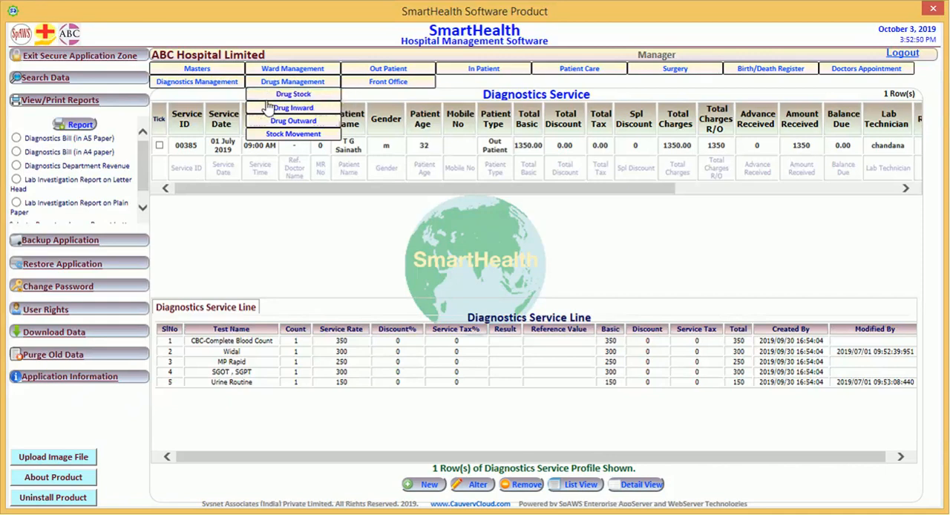
pyautogui.click(268, 95)
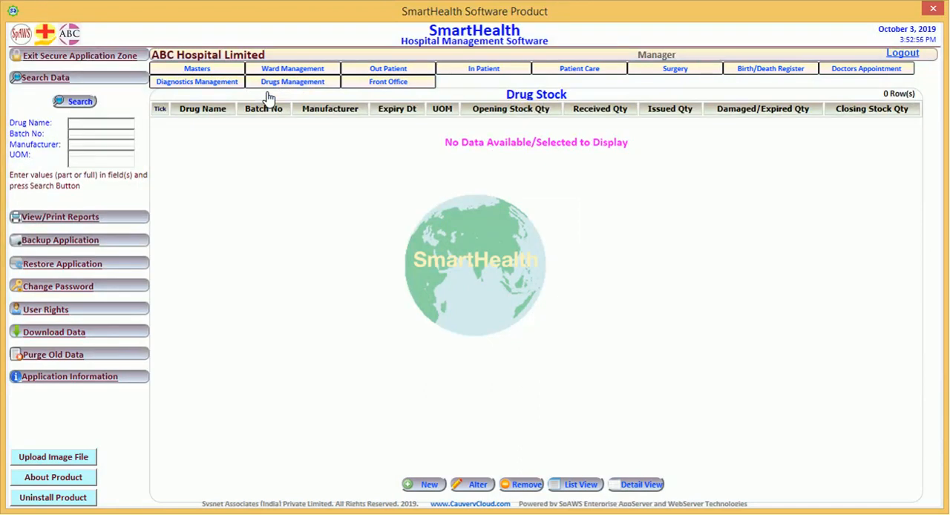
pyautogui.moveTo(273, 87)
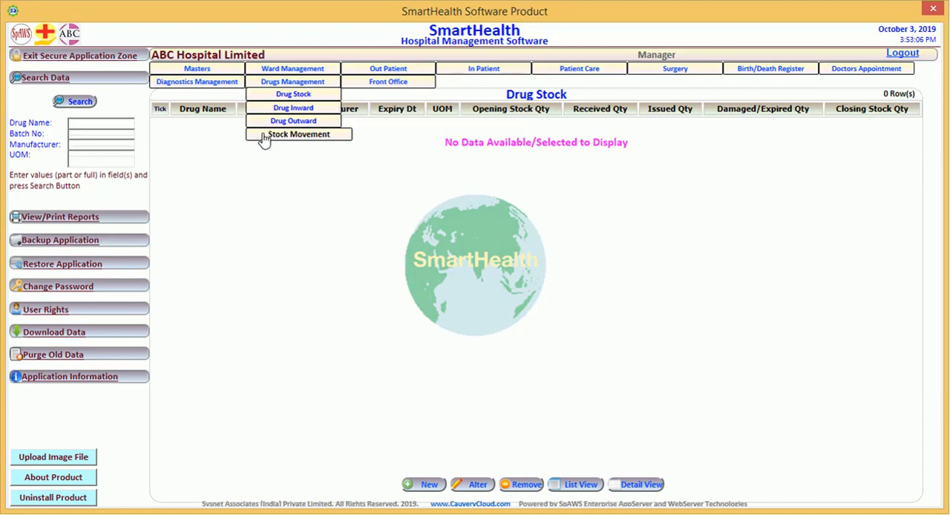
# Open the Payment Heads list under Front Office.
pyautogui.moveTo(389, 71)
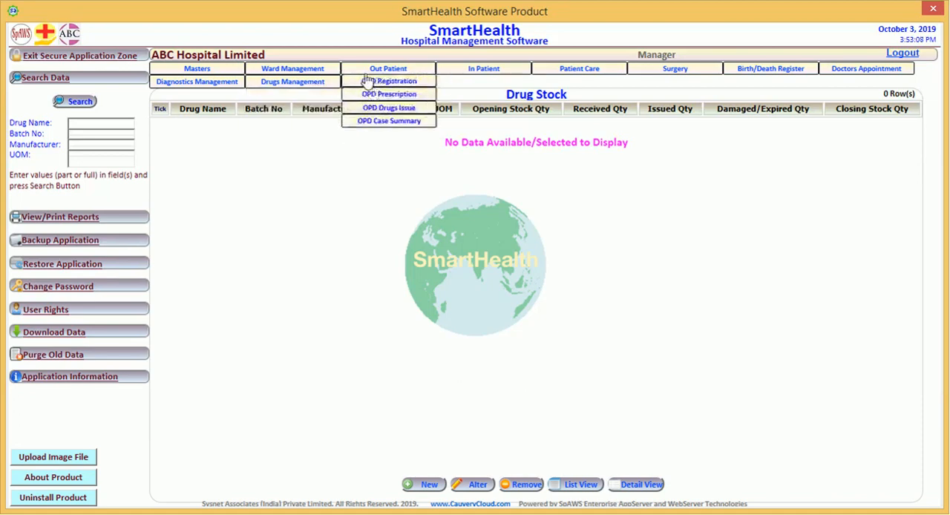
pyautogui.moveTo(409, 86)
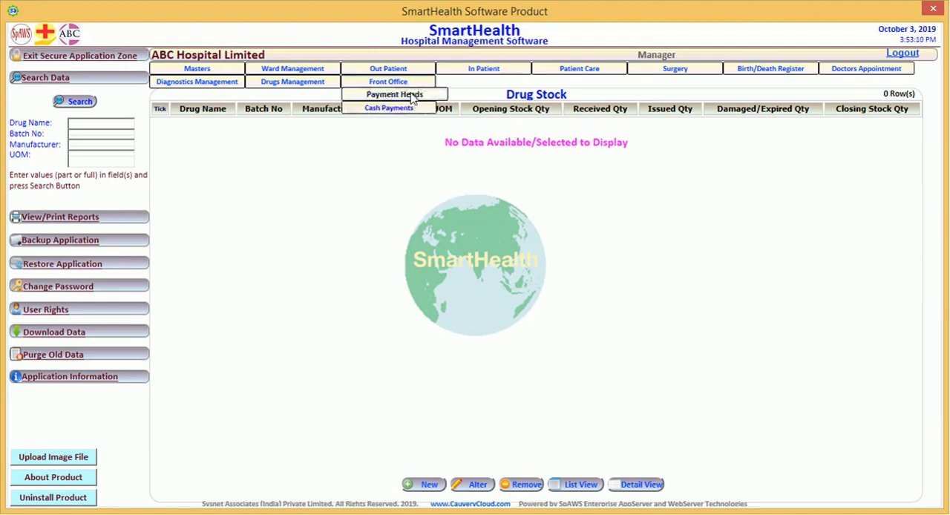
pyautogui.click(412, 97)
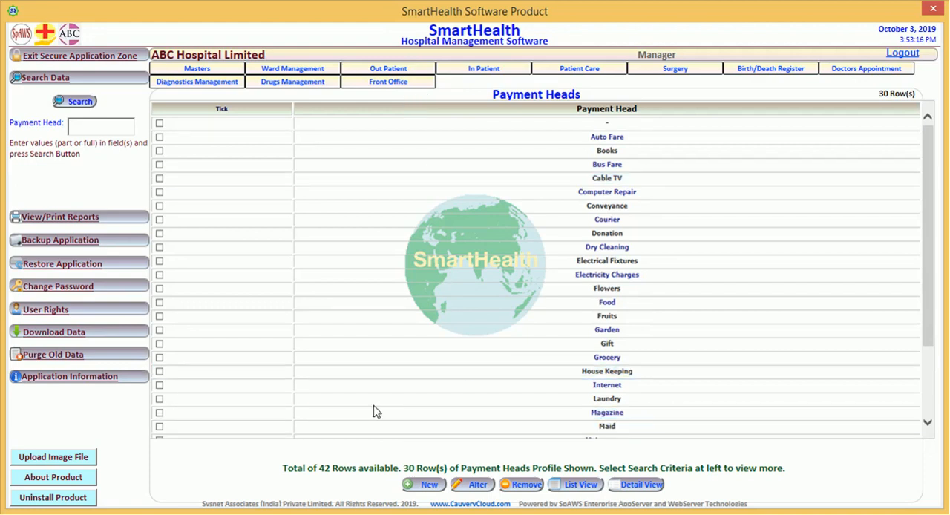
# Add a cash payment under Front Office with payment head Courier, amount 250 and the payee's name, and save it.
pyautogui.moveTo(375, 82)
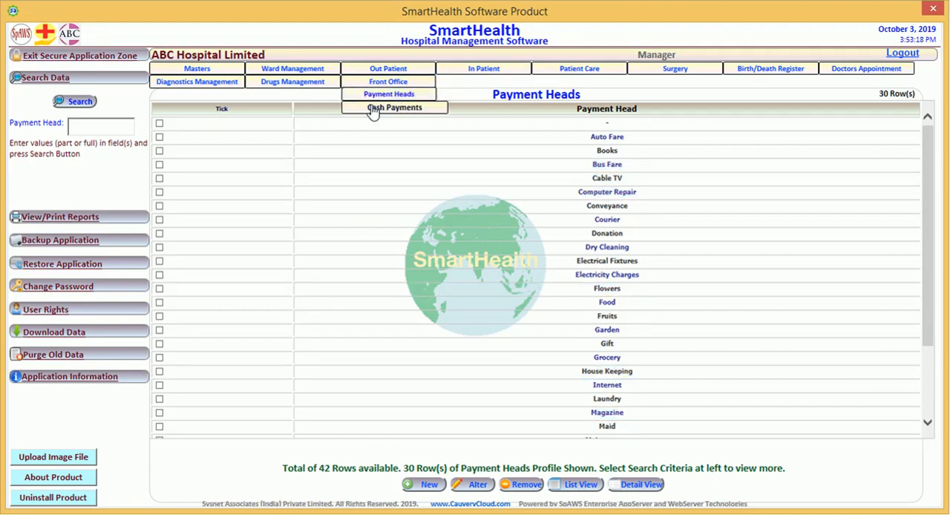
pyautogui.click(373, 110)
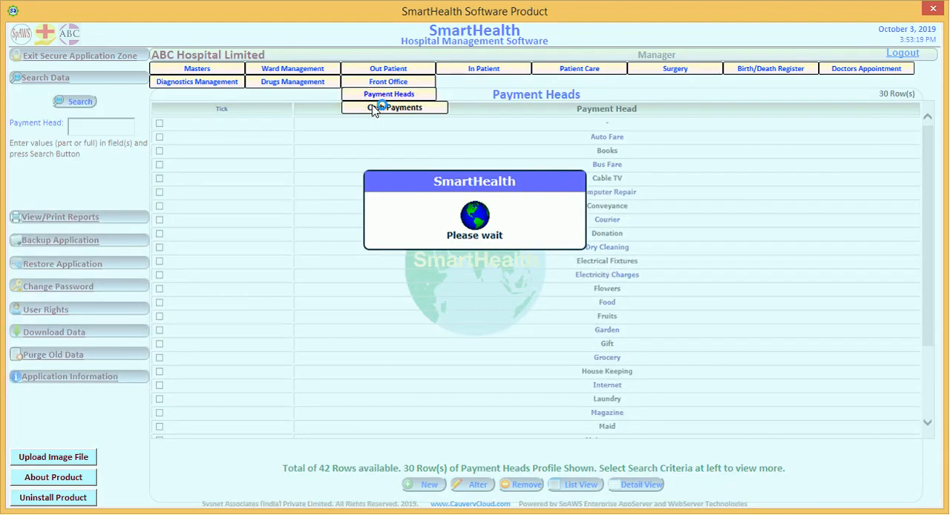
pyautogui.click(435, 487)
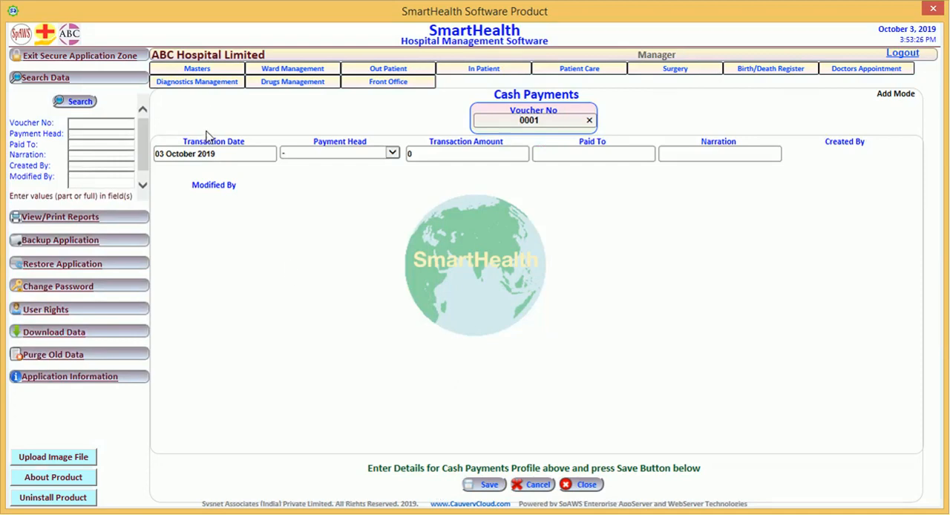
pyautogui.click(301, 153)
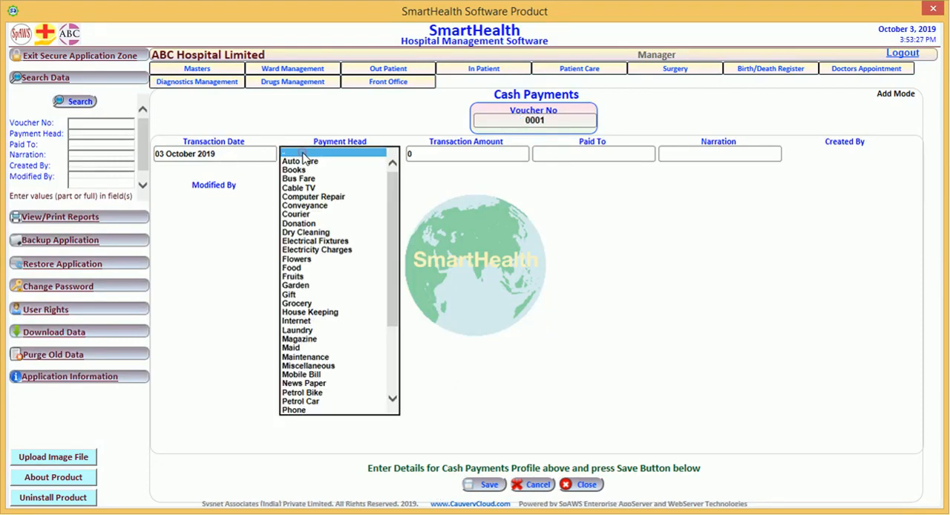
pyautogui.click(300, 213)
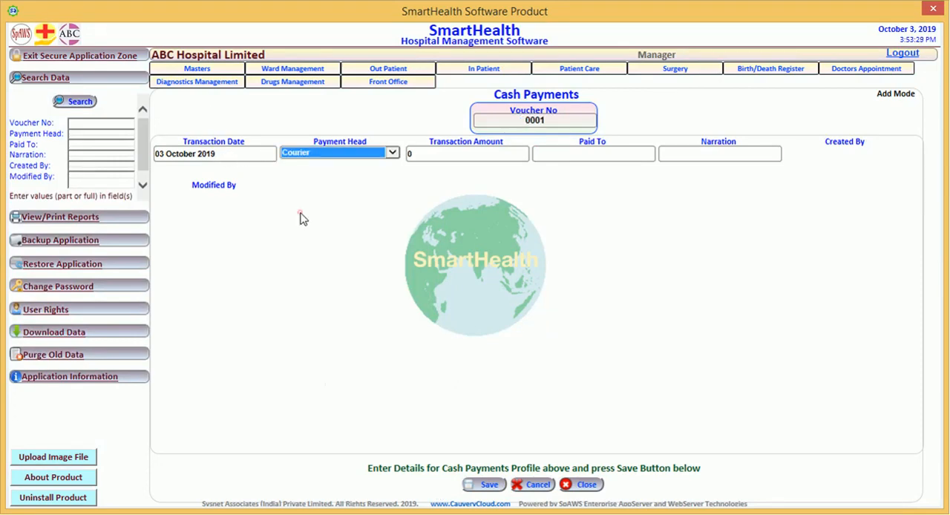
pyautogui.click(461, 152)
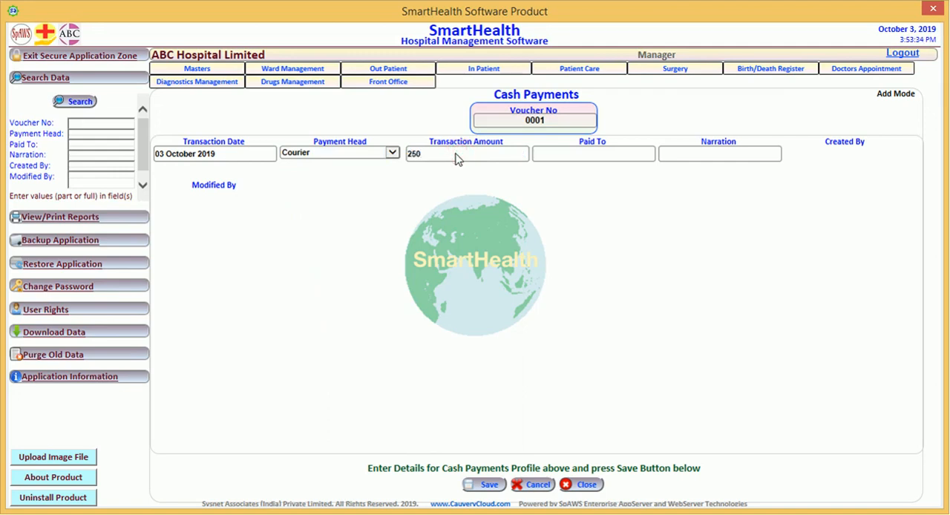
pyautogui.press('Tab')
pyautogui.write('Vi')
pyautogui.click(488, 486)
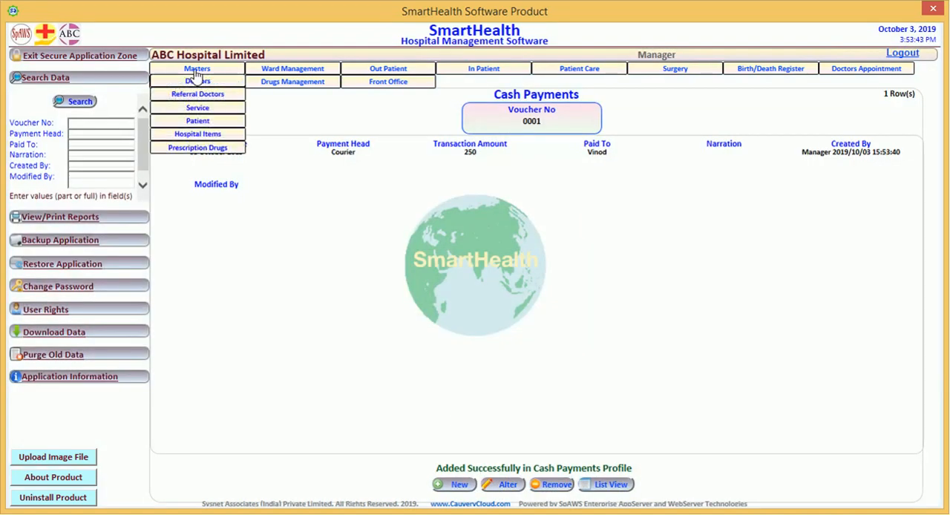
# Open the Doctors list under Masters, then back up the application as BKOct03, authorising it with the administrator password.
pyautogui.click(196, 83)
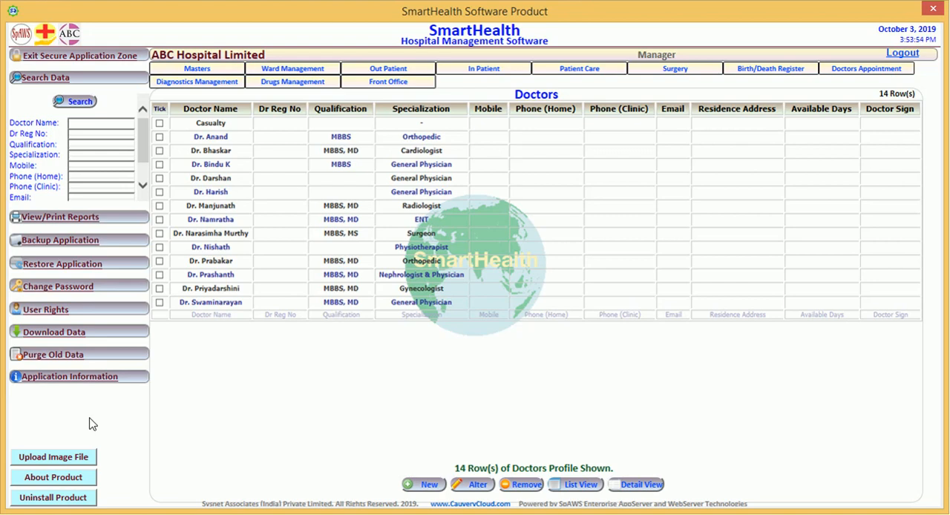
pyautogui.click(21, 240)
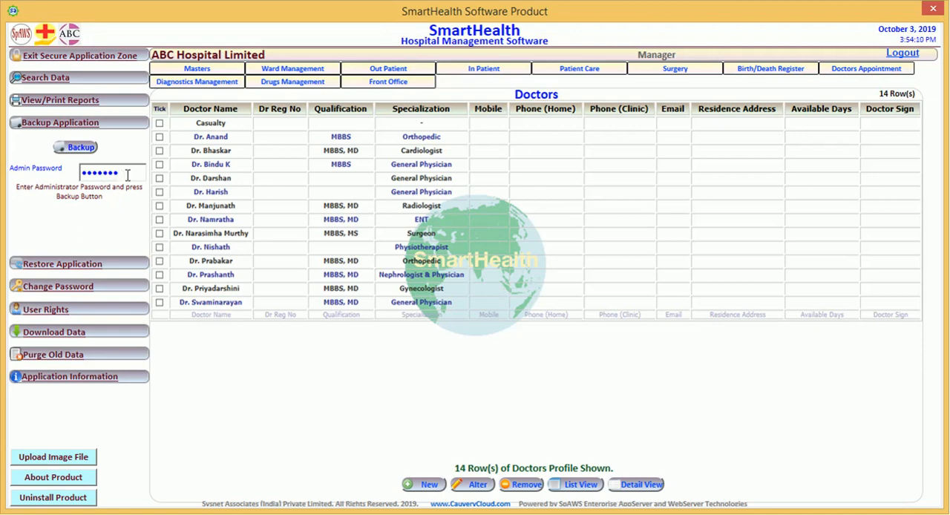
pyautogui.moveTo(127, 173); pyautogui.dragTo(84, 174)
pyautogui.click(77, 151)
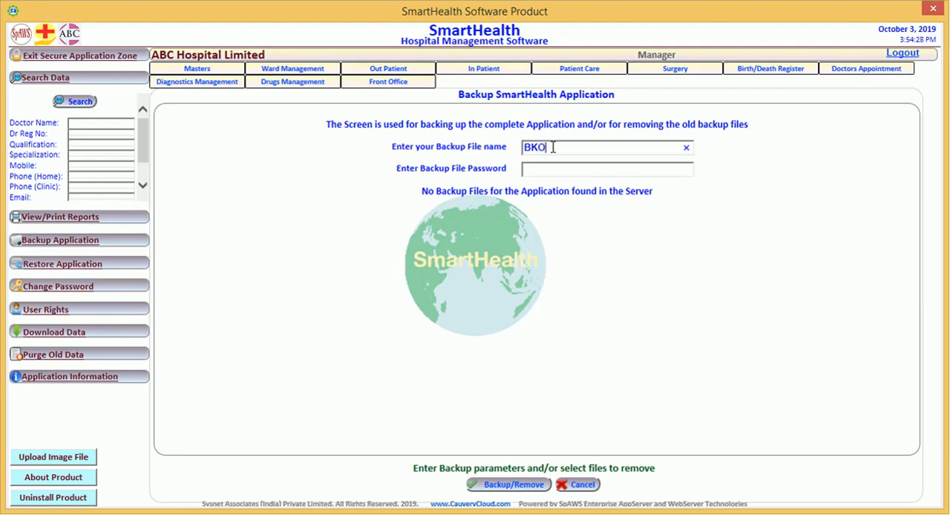
pyautogui.write('03')
pyautogui.click(520, 484)
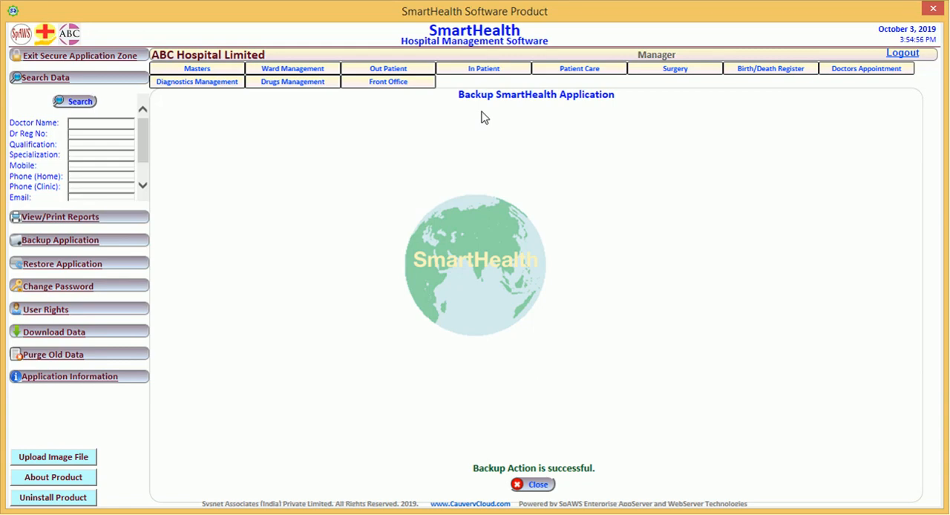
# Open the application restore screen with the administrator password and select the backup file BKOct03.
pyautogui.click(87, 265)
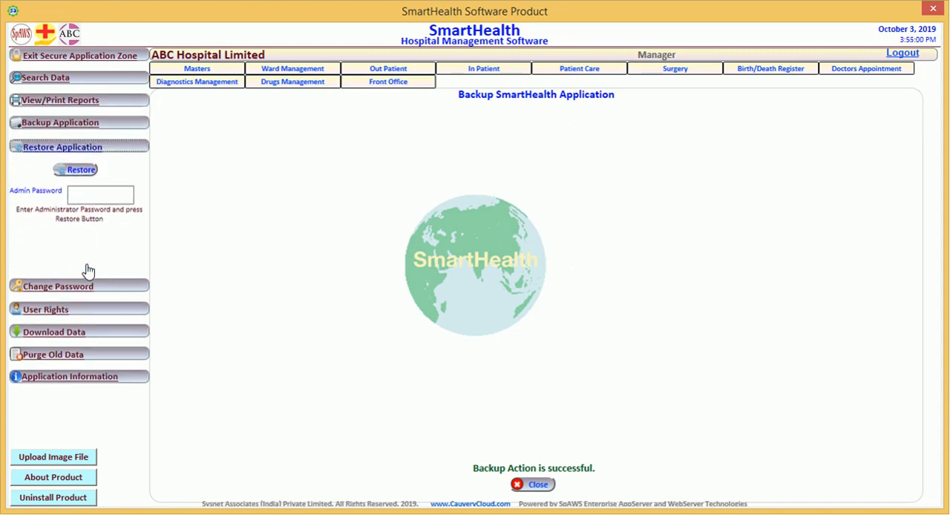
pyautogui.click(82, 198)
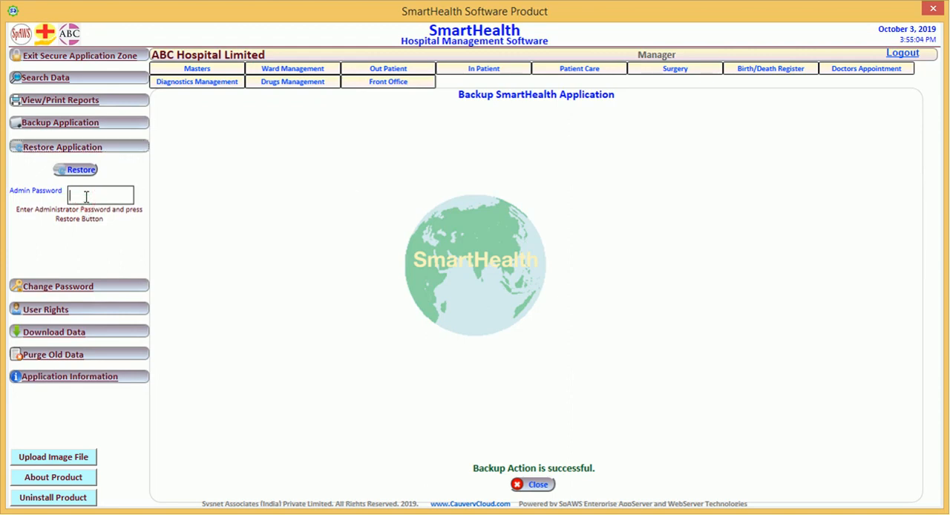
pyautogui.write('•••••••')
pyautogui.click(81, 171)
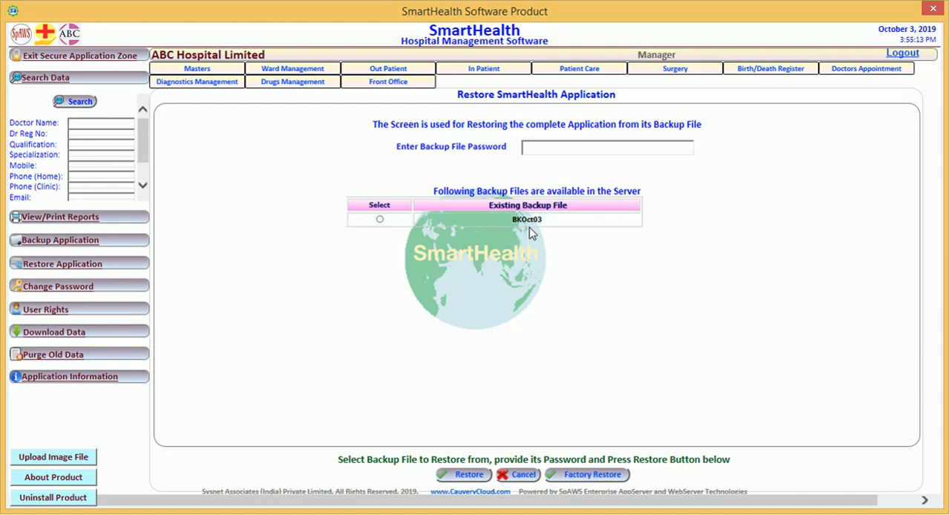
pyautogui.click(379, 218)
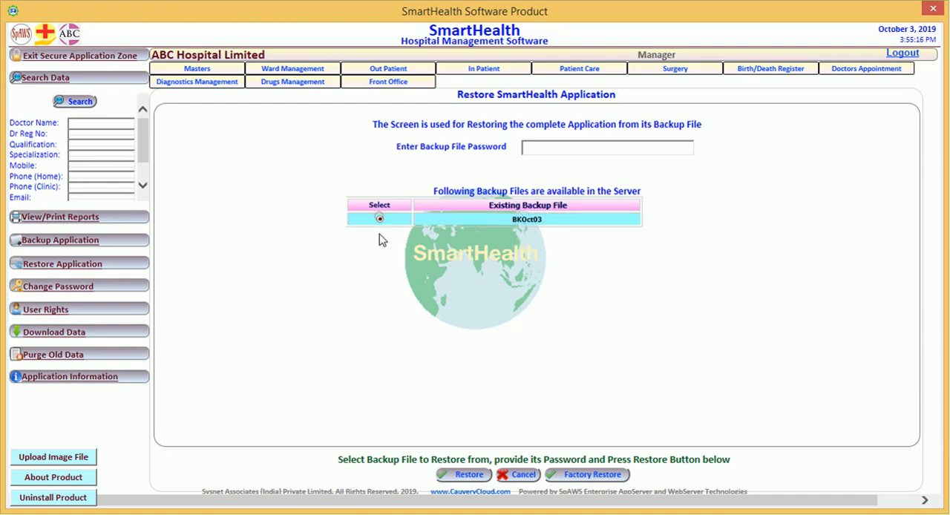
# Show the fields for changing the password, then open the user rights screen with the administrator password.
pyautogui.click(50, 289)
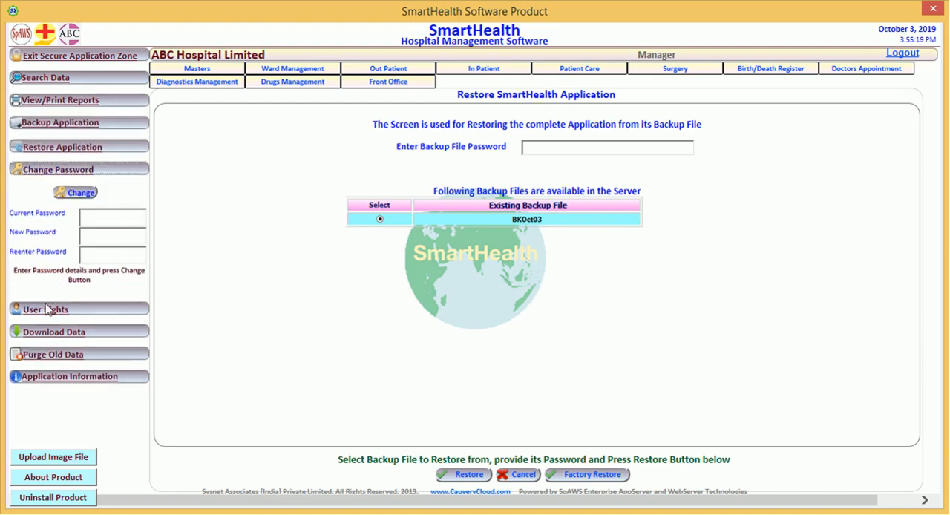
pyautogui.click(104, 311)
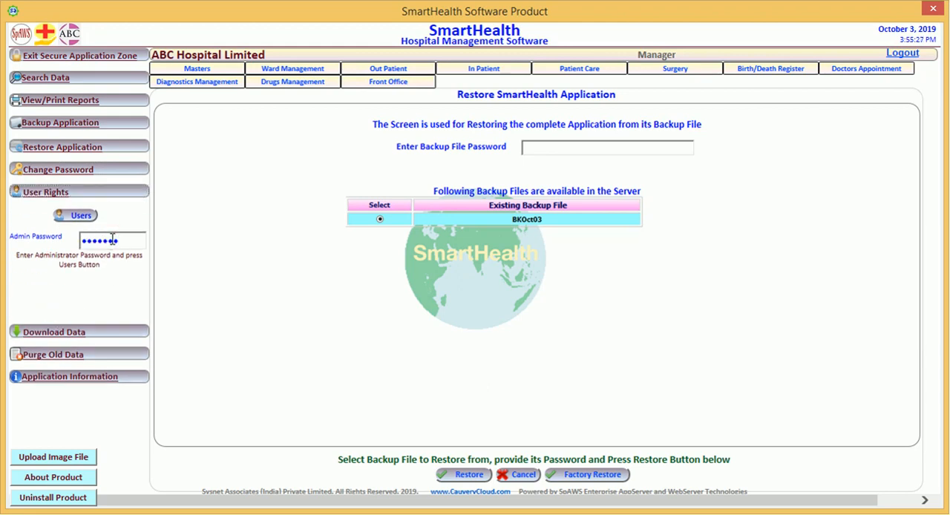
pyautogui.click(81, 216)
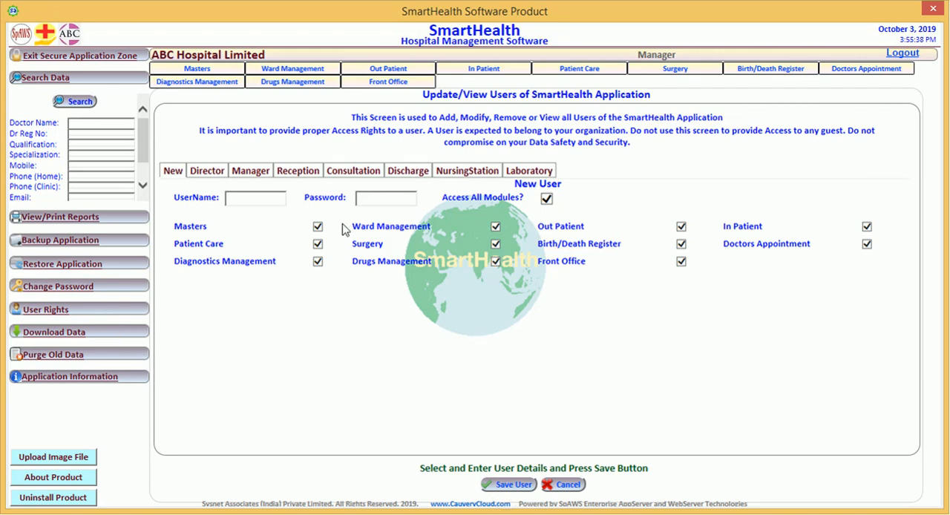
# Toggle Access All Modules off and on for the new user, then examine the module rights of the Discharge user.
pyautogui.click(238, 199)
pyautogui.click(547, 199)
pyautogui.click(547, 199)
pyautogui.click(418, 175)
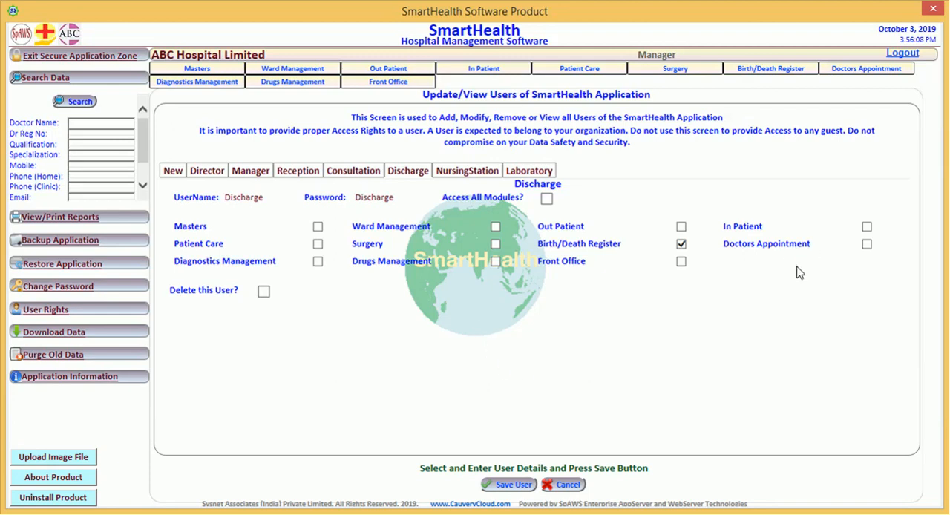
# Grant the Discharge user access to In Patient and save the user, then open the old data purge screen with the administrator password.
pyautogui.click(867, 228)
pyautogui.click(514, 486)
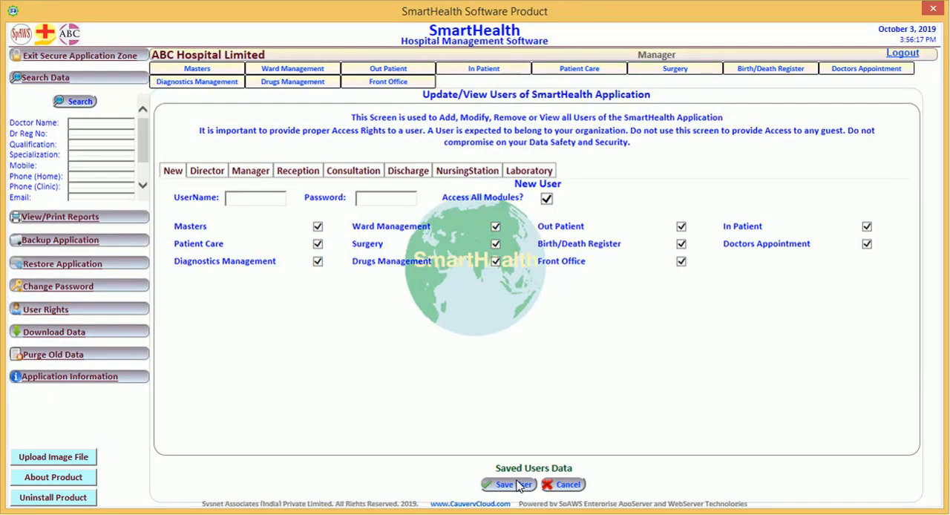
pyautogui.click(46, 356)
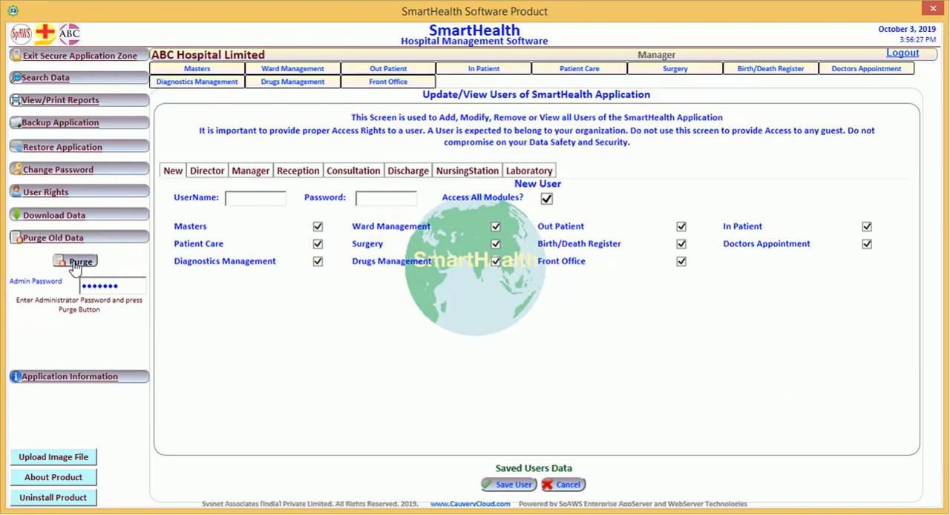
pyautogui.click(76, 263)
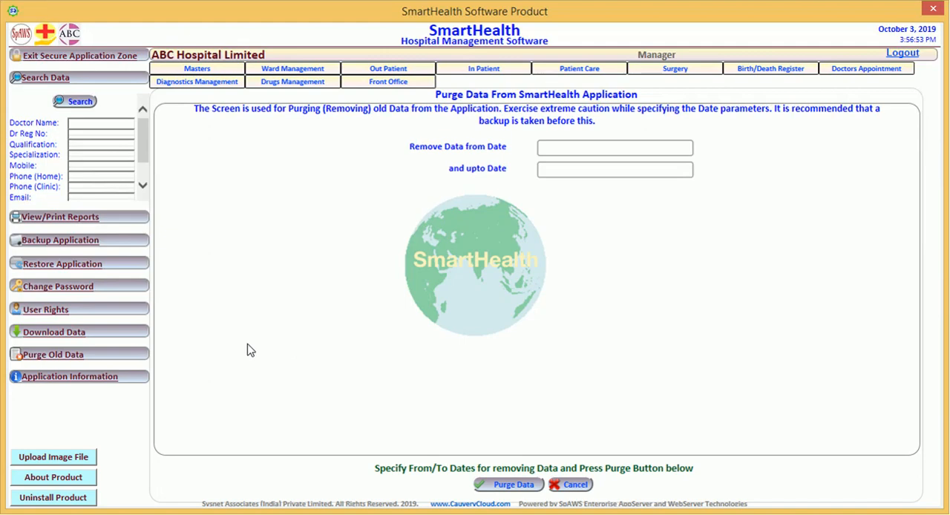
# Open the application's standard information with the administrator password, then save the details as they are and close the screen.
pyautogui.click(61, 381)
pyautogui.click(112, 306)
pyautogui.write('a•••••')
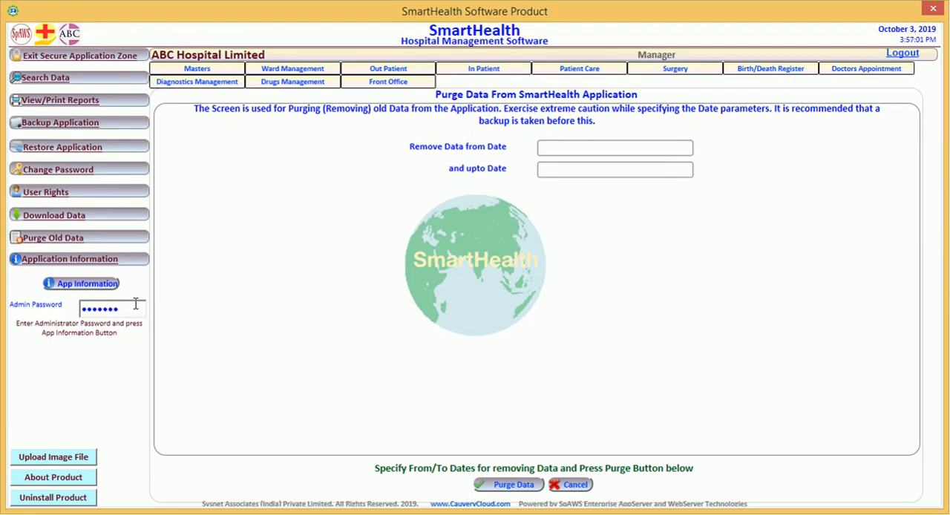
pyautogui.click(95, 285)
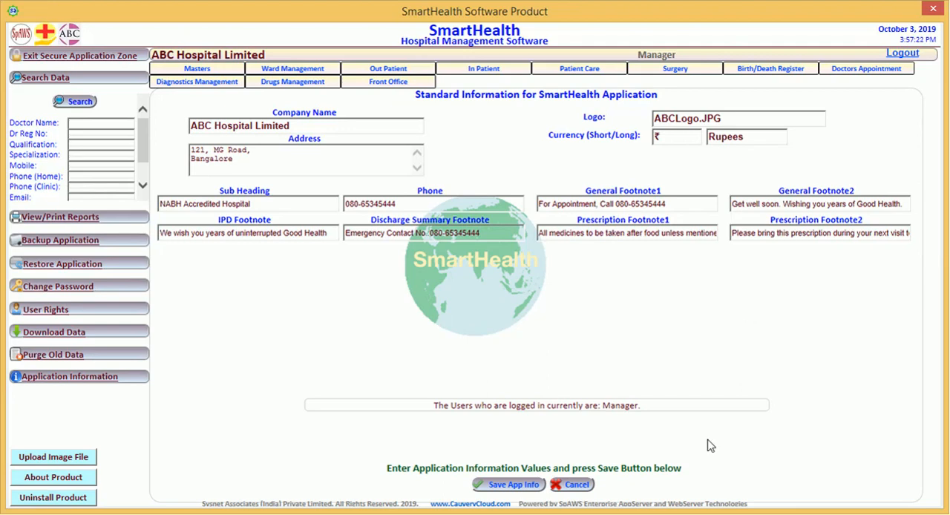
pyautogui.click(504, 488)
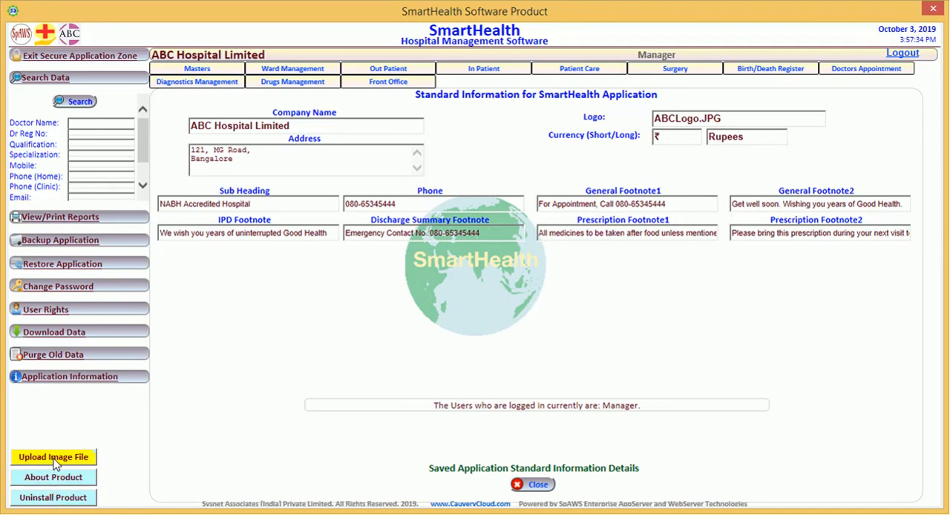
pyautogui.click(531, 485)
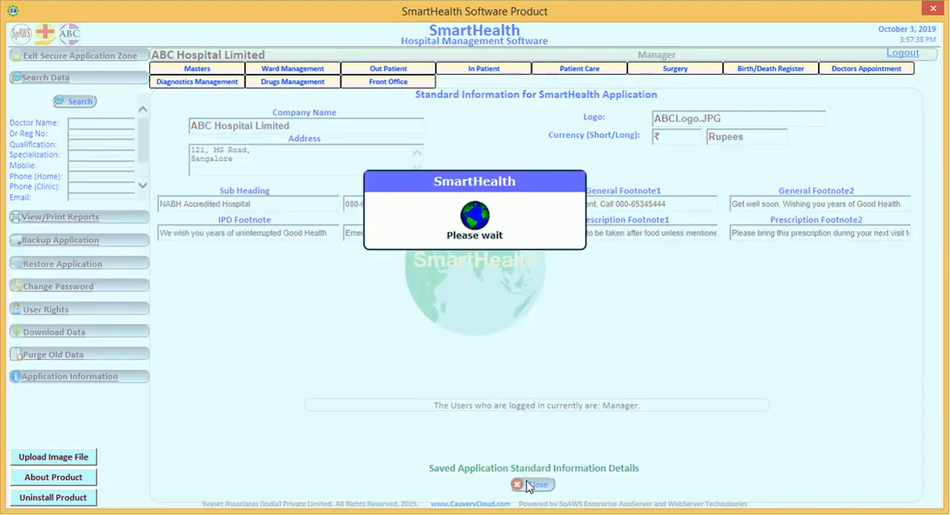